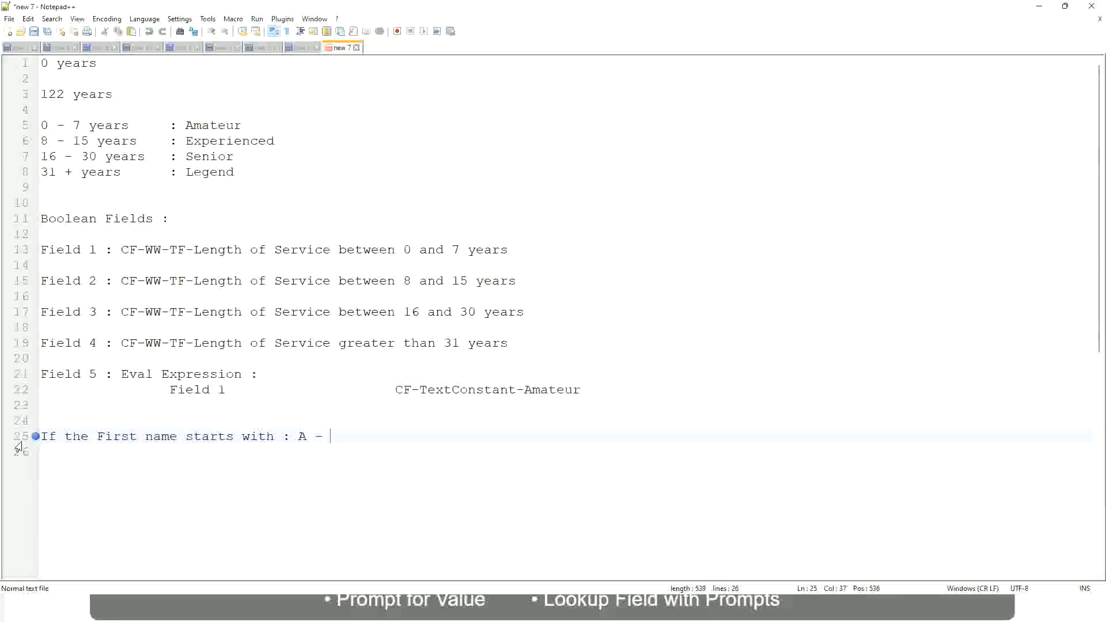
Complete the first-name condition with the range A - G and the outcome A Listers
text(G)
text(:)
key(Tab)
text(A ll)
key(BackSpace)
key(BackSpace)
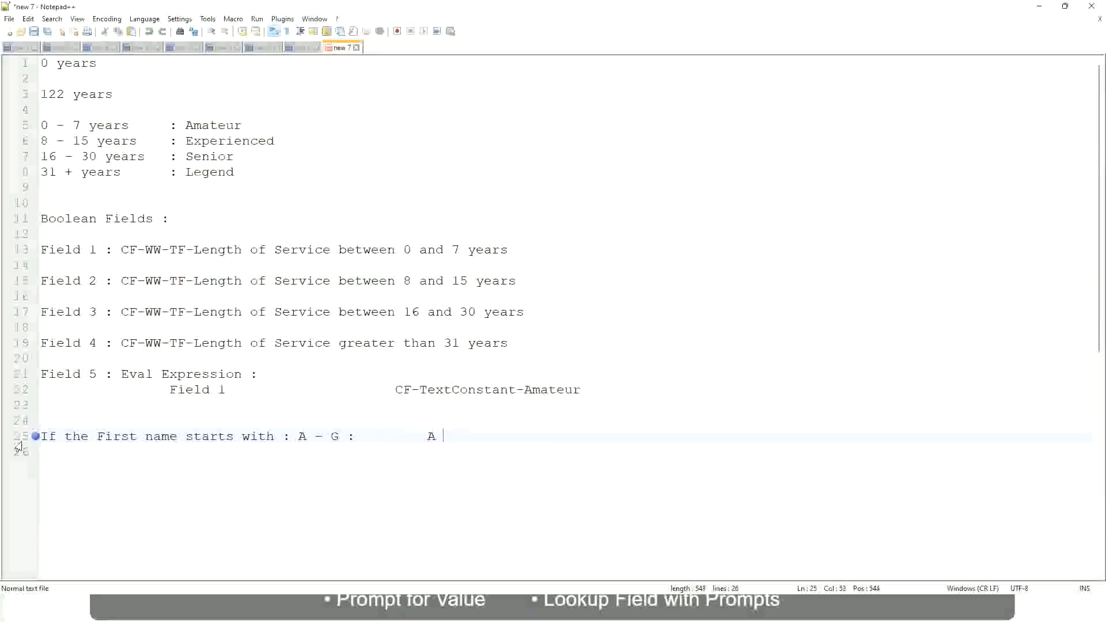
text(Listers)
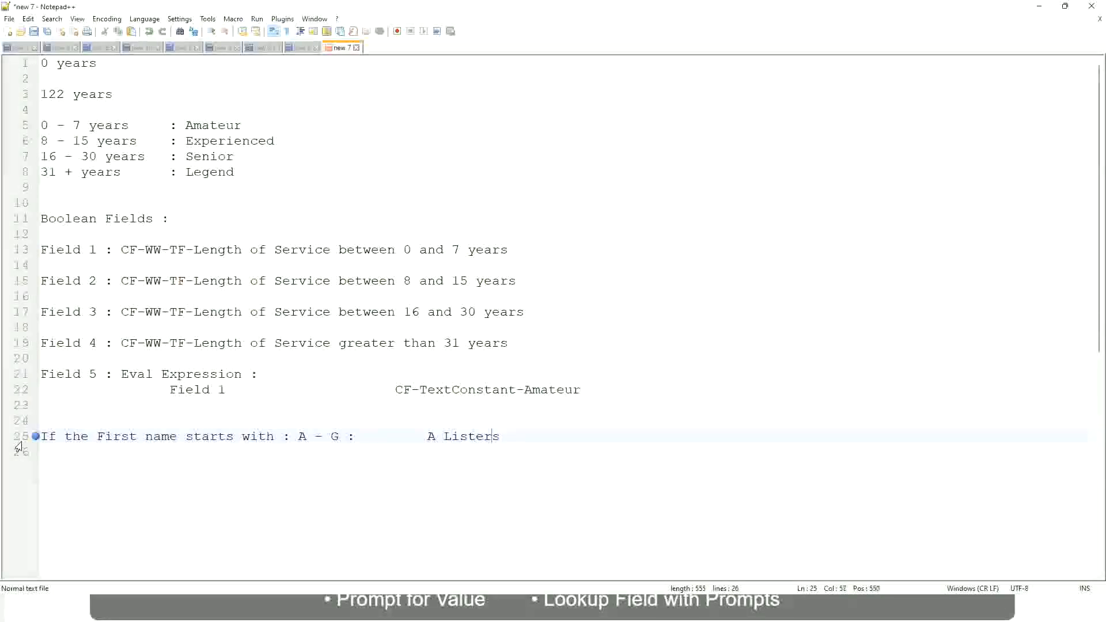
Enclose A Listers in double quotes and start a new line below it
key(ctrl+Left)
key(ctrl+Left)
text(")
key(Left)
key(Left)
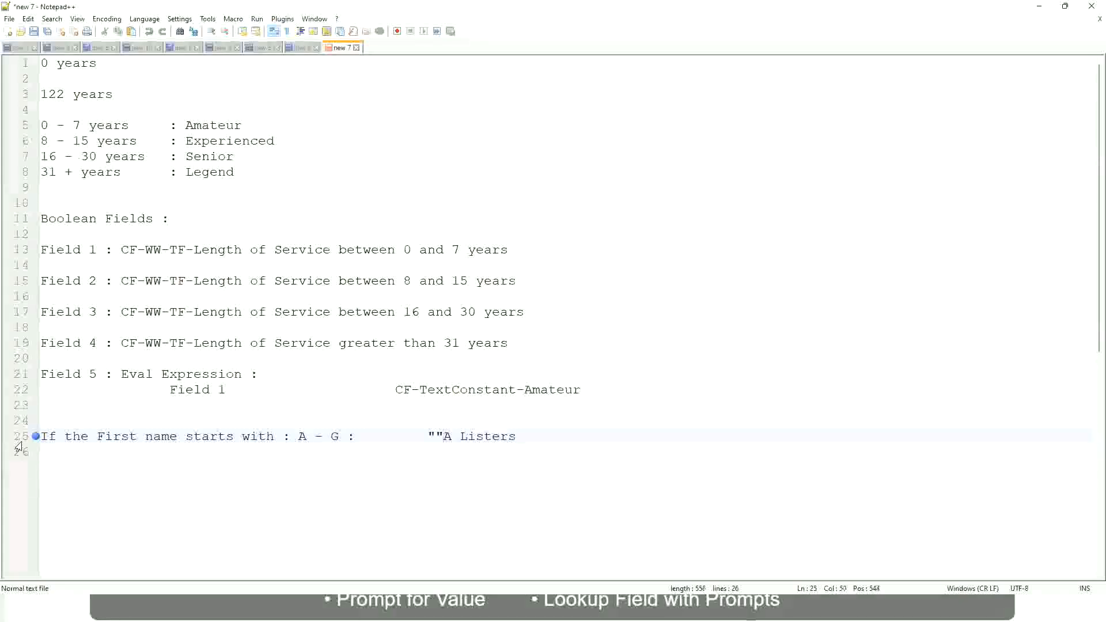
key(BackSpace)
key(Right)
key(Right)
key(Right)
key(Right)
key(Right)
key(Right)
key(Right)
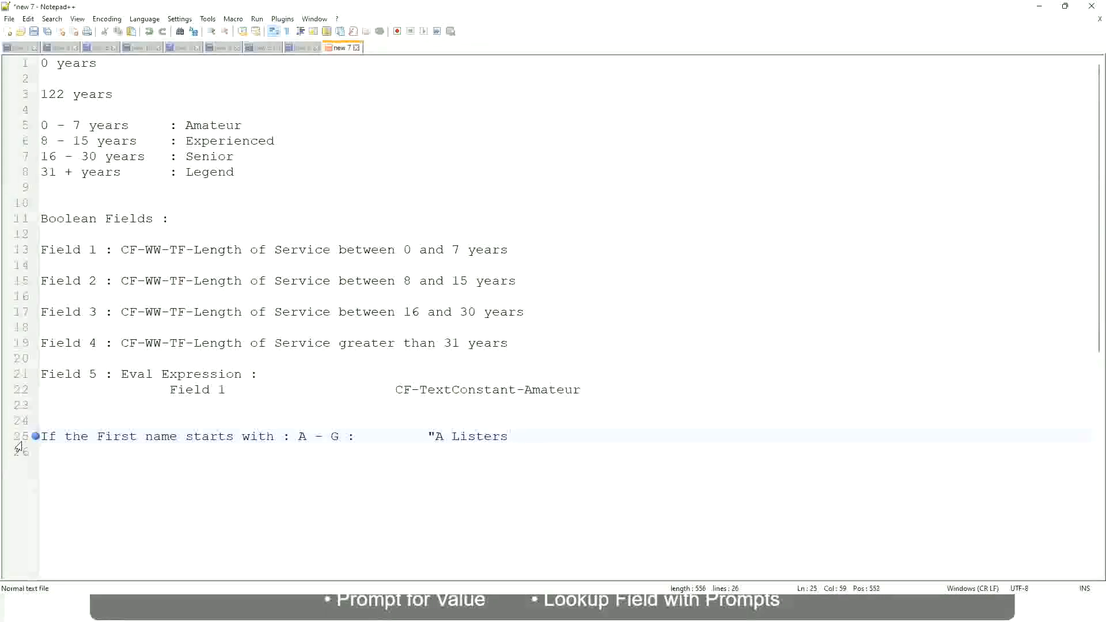
key(End)
key(Return)
text(")
key(BackSpace)
key(BackSpace)
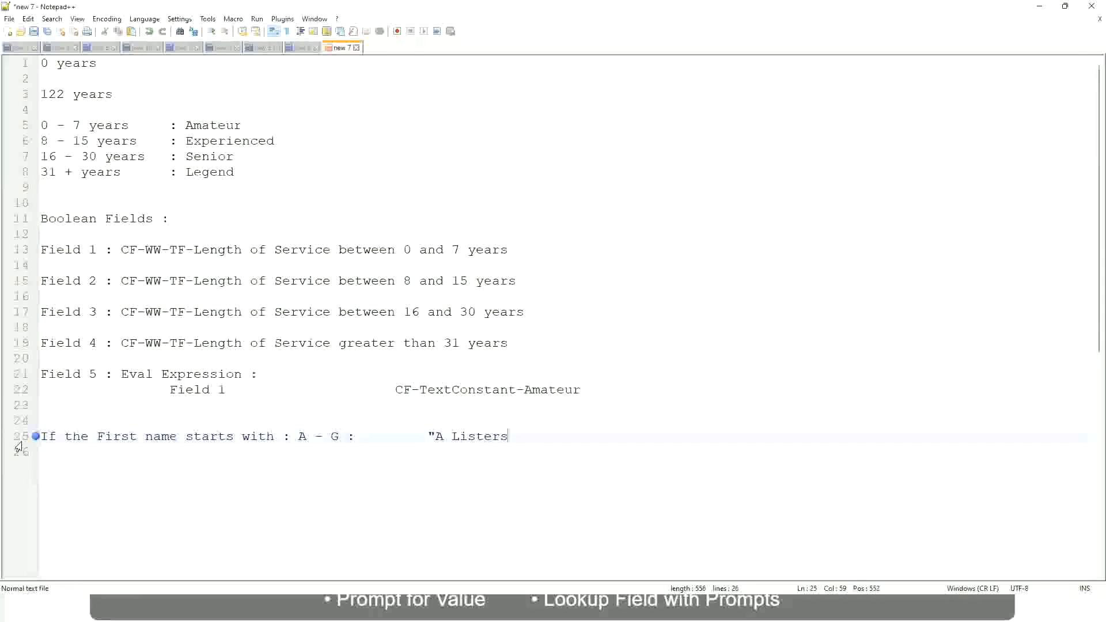
text("")
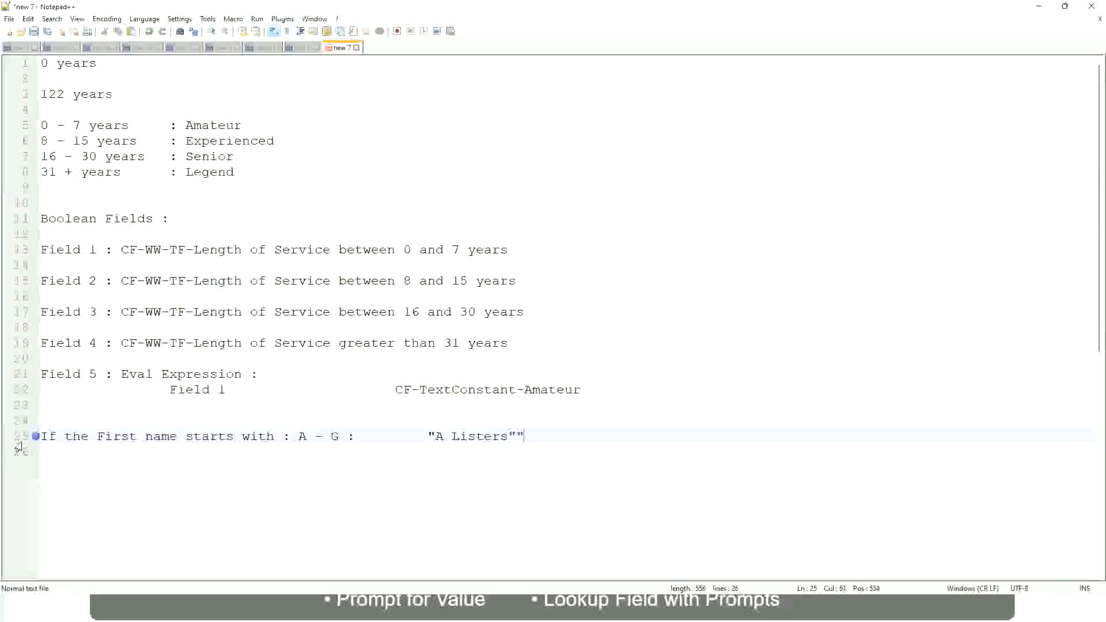
key(BackSpace)
key(Return)
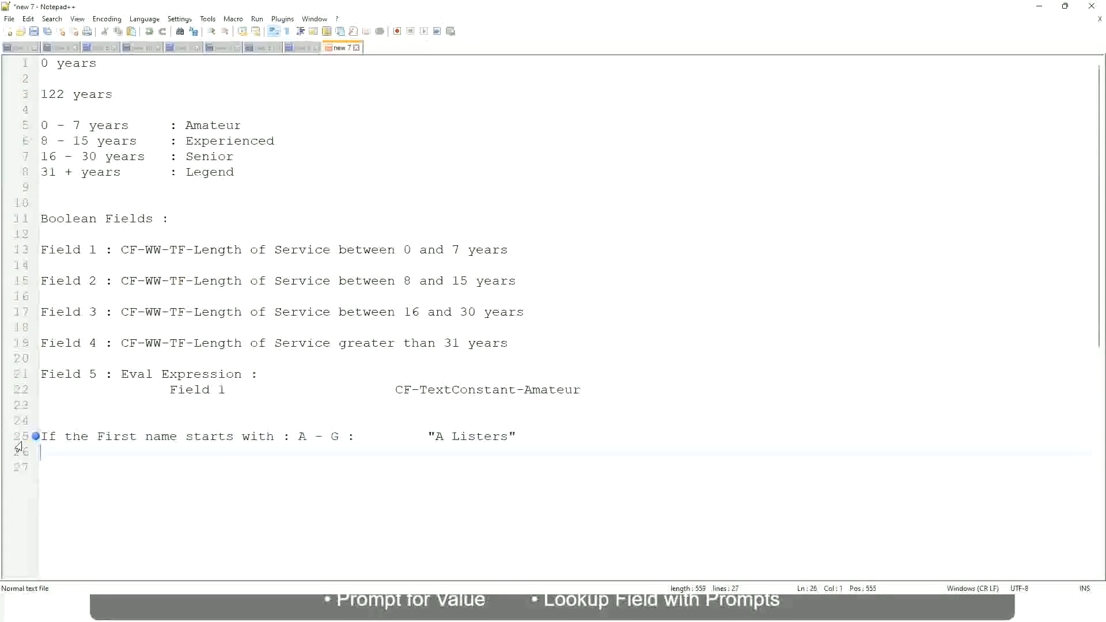
Add a rule mapping H - P to "His Majesty", with the colon and outcome aligned to the line above
text(H -)
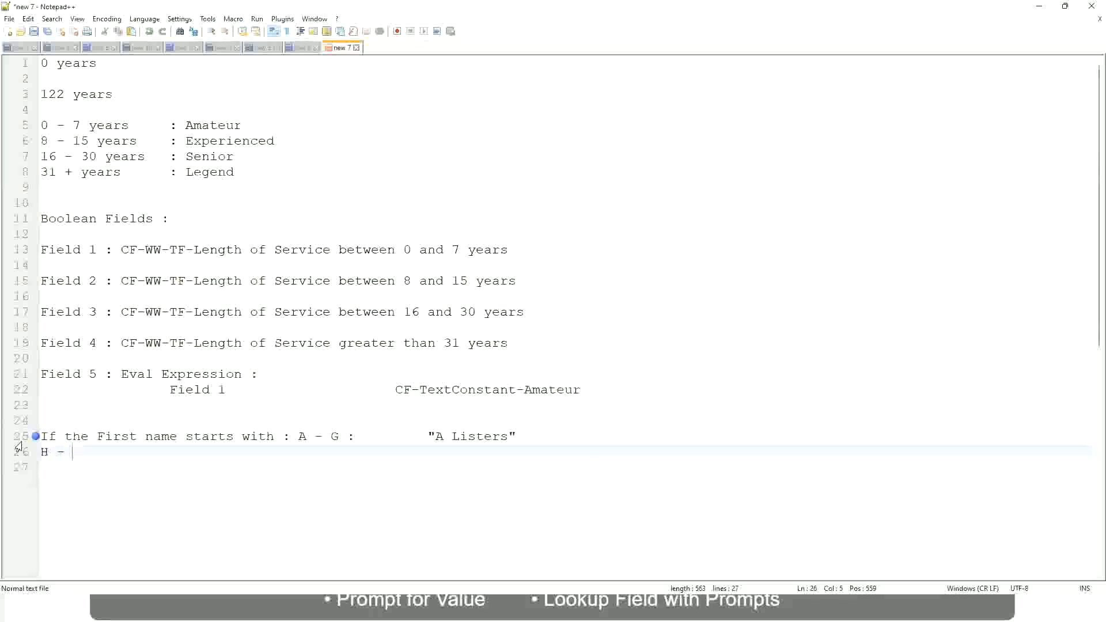
text(P)
key(Tab)
key(Tab)
key(Tab)
key(Tab)
key(Tab)
key(Tab)
key(Tab)
key(Tab)
key(Tab)
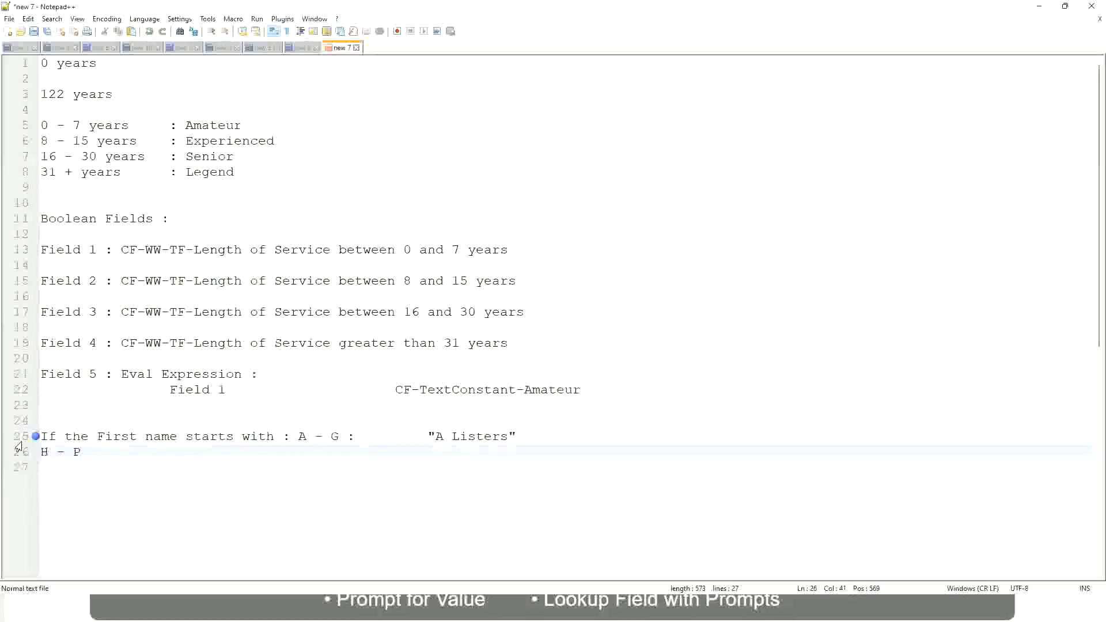
text(:)
key(Tab)
key(Tab)
text("His Maje)
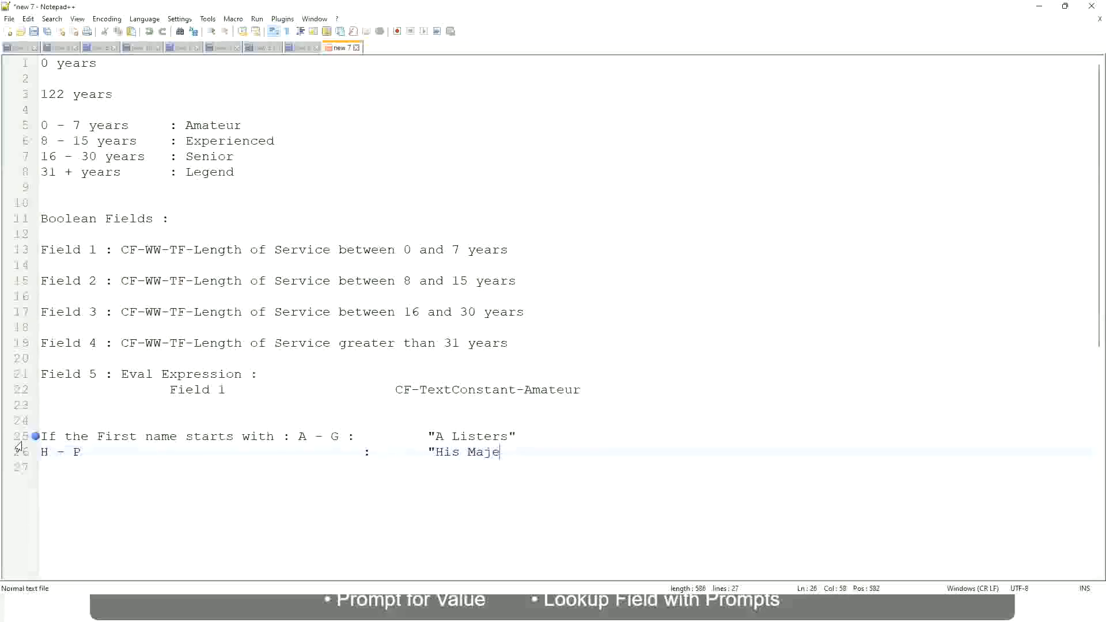
text(sty"")
key(BackSpace)
Add a third rule mapping L - Z to "Lords", aligned with the rules above
key(Return)
text(L - )
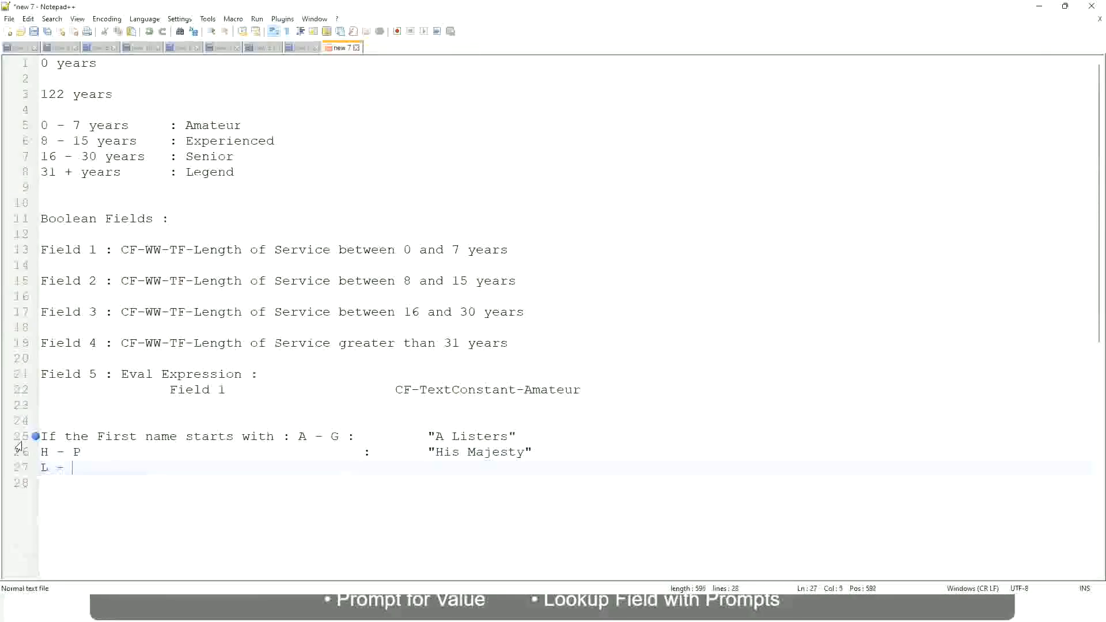
text(Z)
key(Tab)
key(Tab)
key(Tab)
key(Tab)
key(Tab)
key(Tab)
key(Tab)
key(Tab)
key(Tab)
text(:)
key(Tab)
text("Lords"")
key(BackSpace)
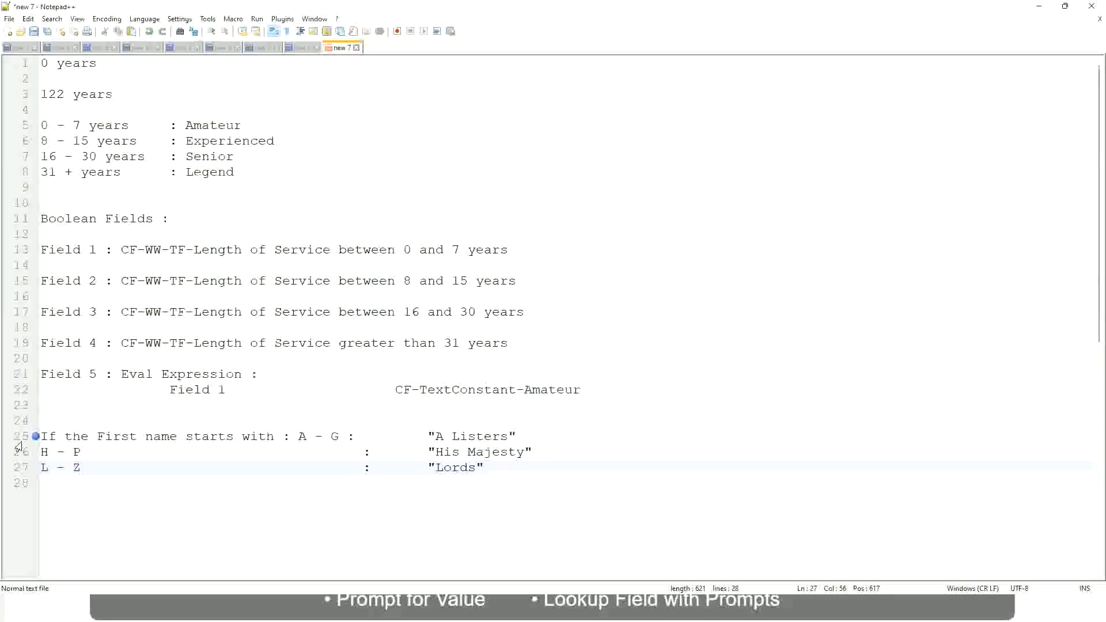
click(477, 467)
click(494, 469)
drag(491, 467, 530, 437)
click(476, 436)
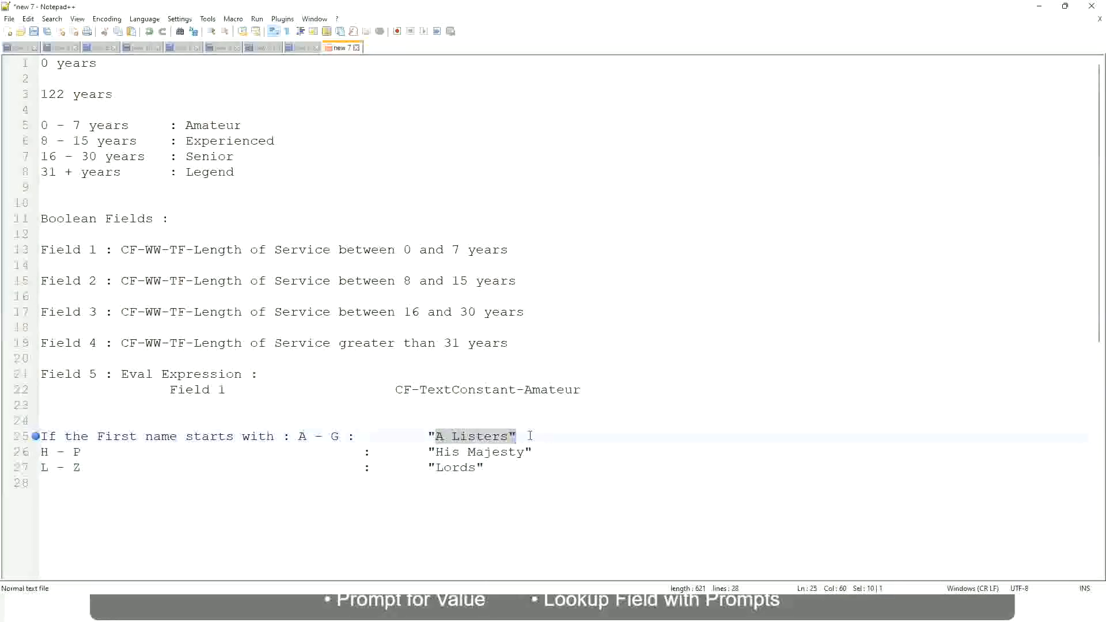
click(500, 454)
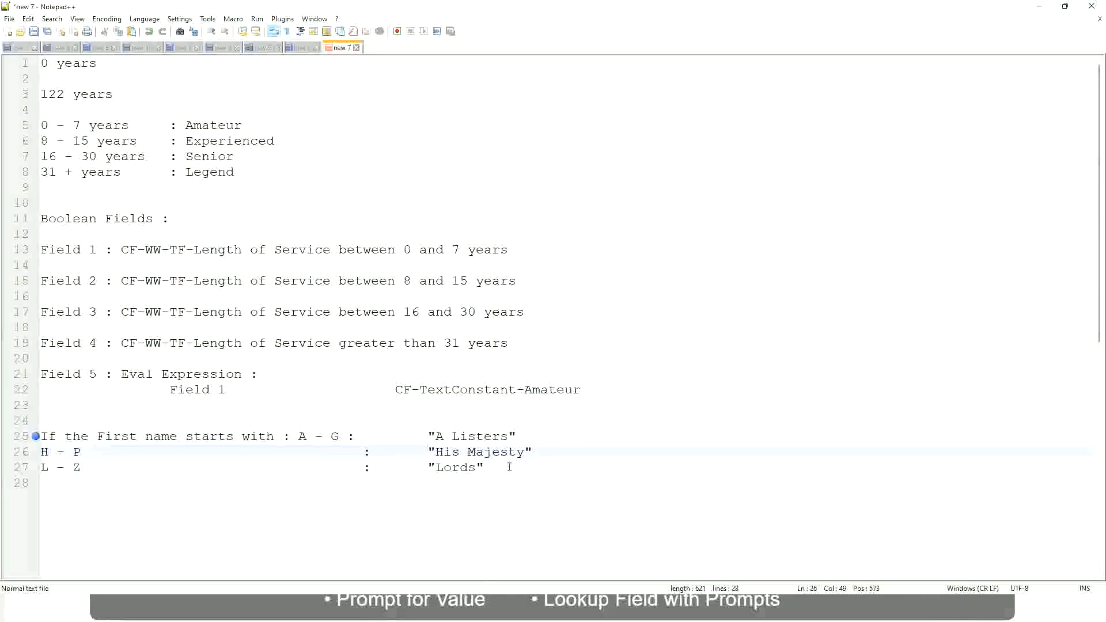
Replace the three first-name rules with the opening word "If" of a new condition
drag(492, 467, 35, 438)
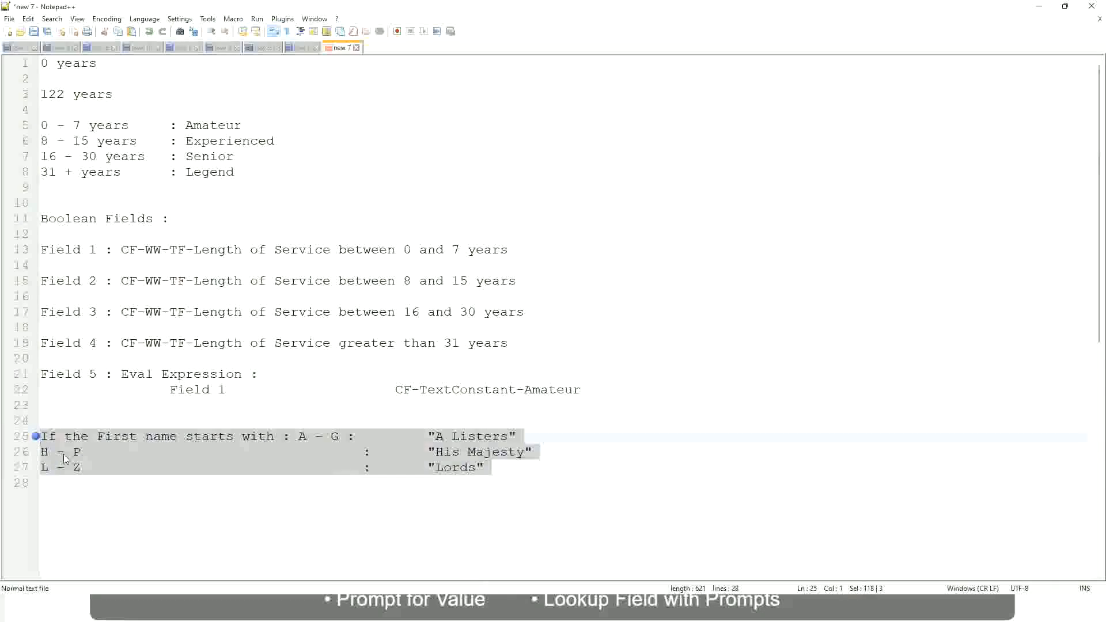
text(If )
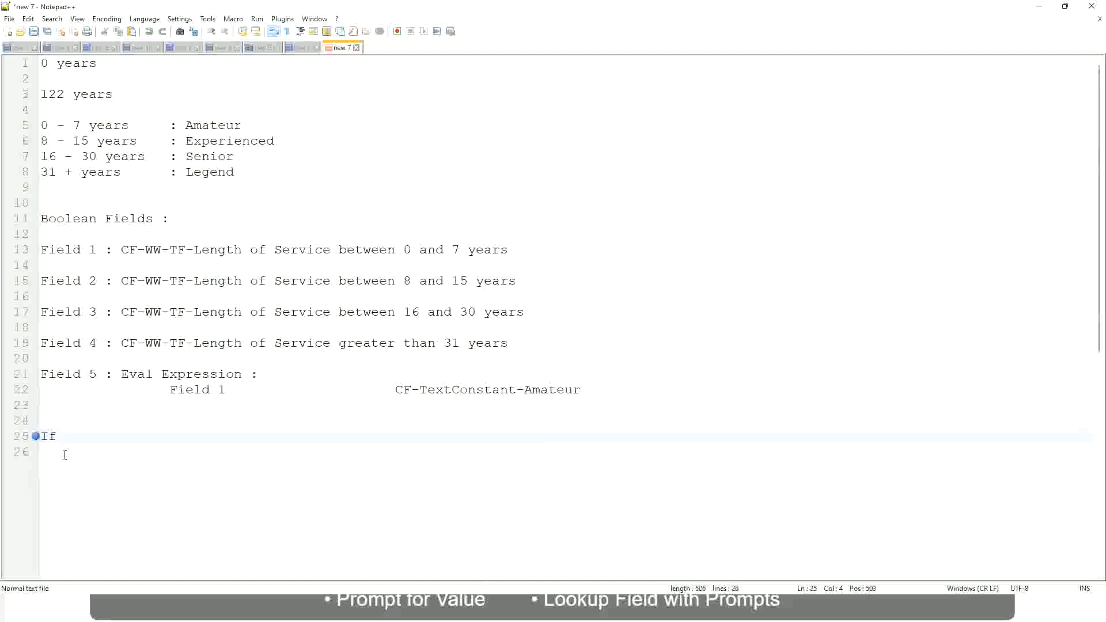
text(Prior Ex)
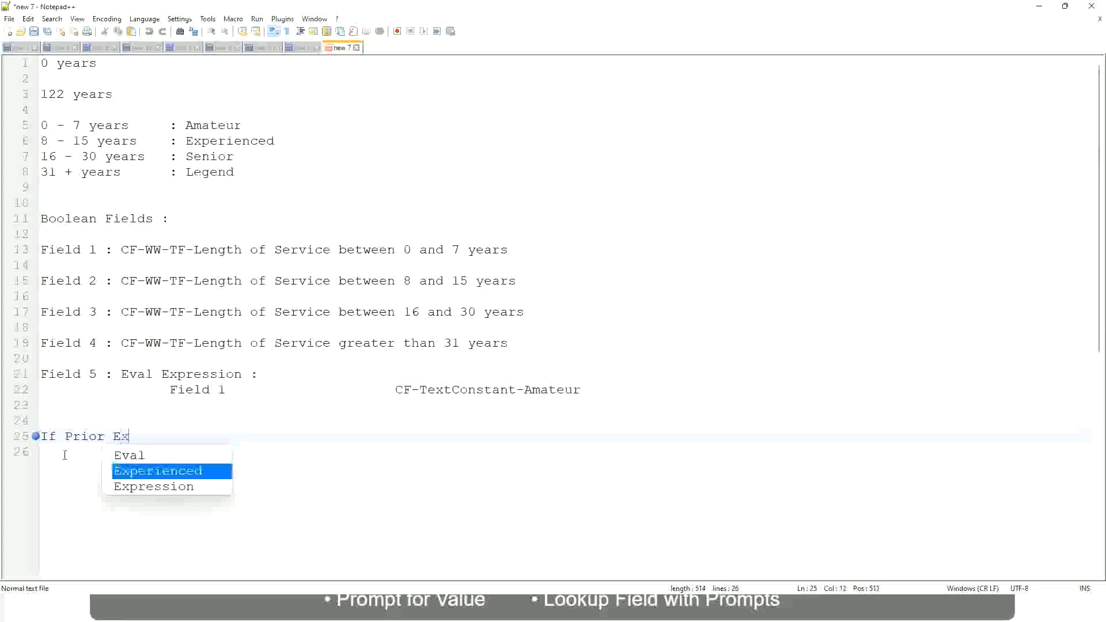
text(perience)
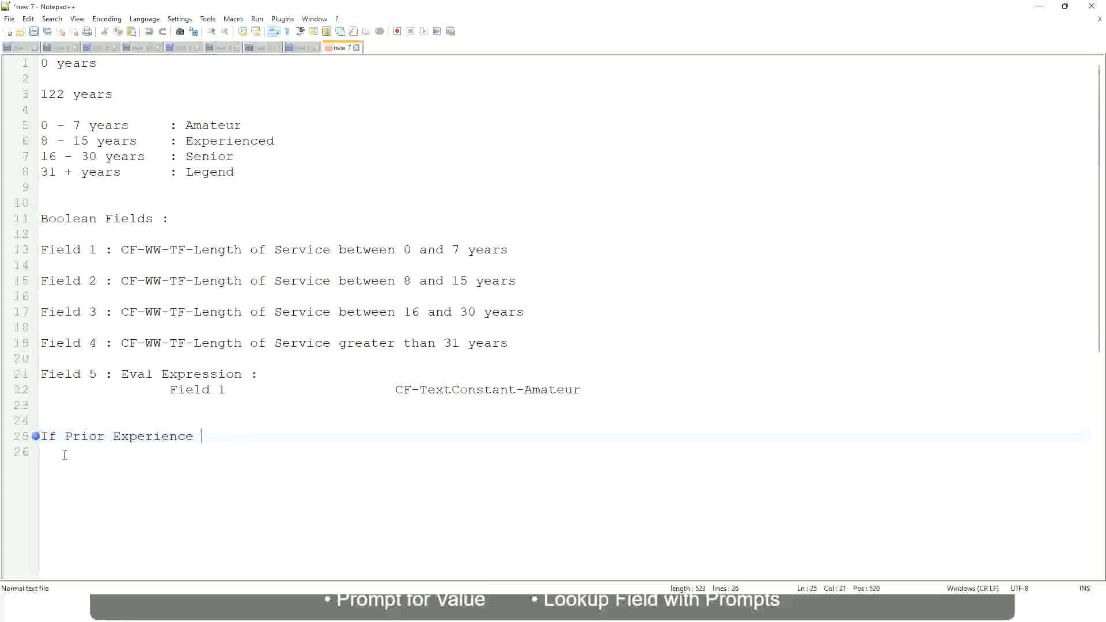
key(BackSpace)
key(BackSpace)
key(BackSpace)
key(BackSpace)
key(BackSpace)
key(BackSpace)
key(BackSpace)
key(BackSpace)
key(BackSpace)
key(BackSpace)
key(BackSpace)
key(BackSpace)
key(BackSpace)
key(BackSpace)
key(BackSpace)
key(BackSpace)
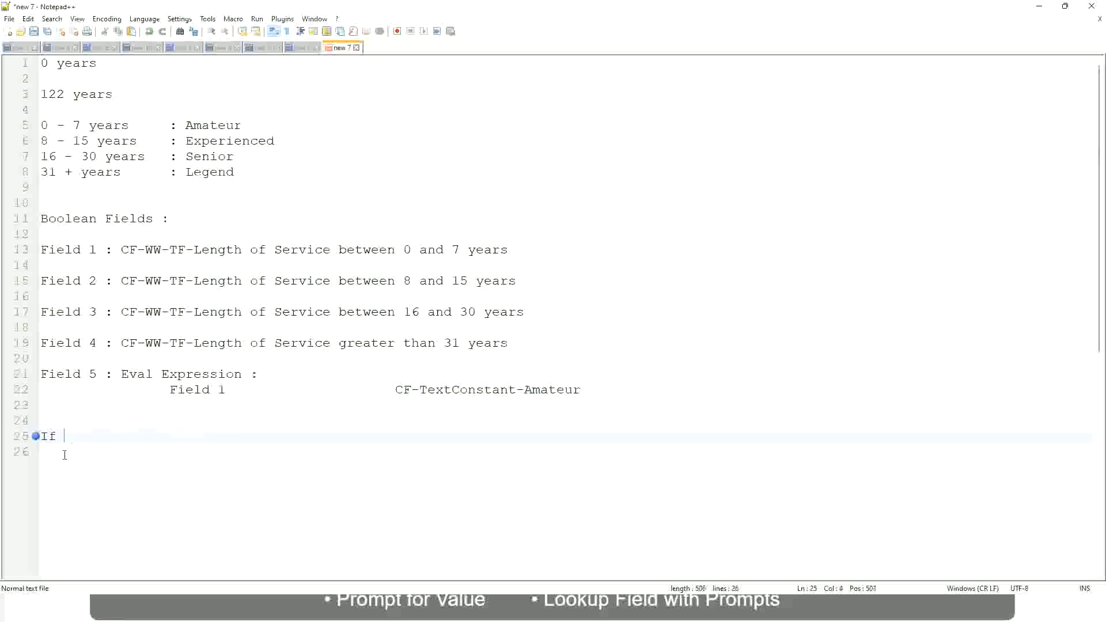
text(Job Prof)
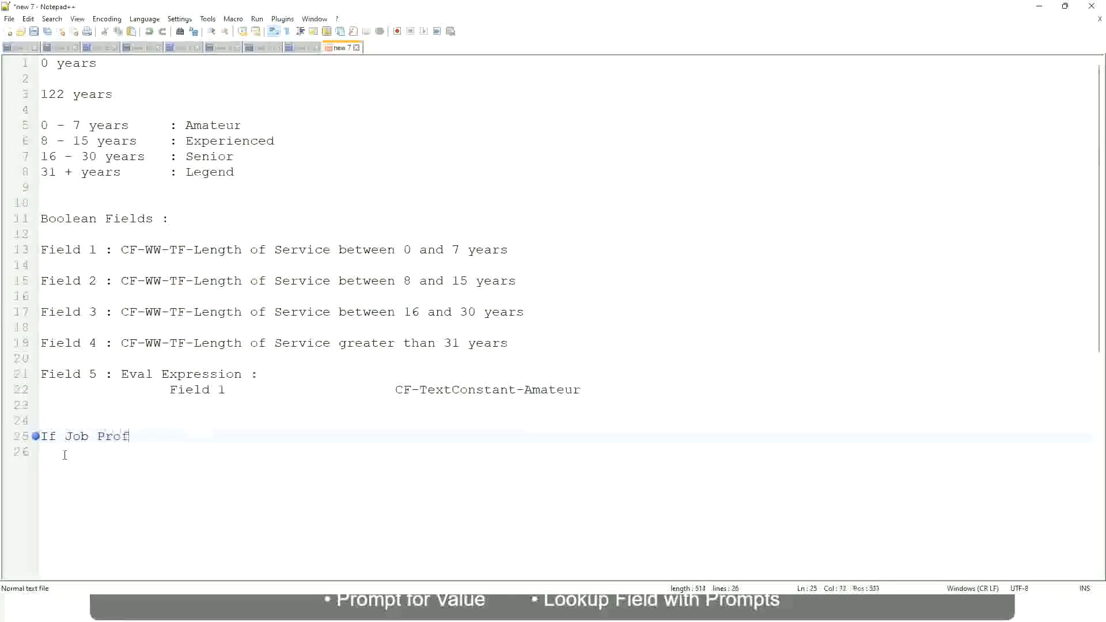
text(ile is : Manager)
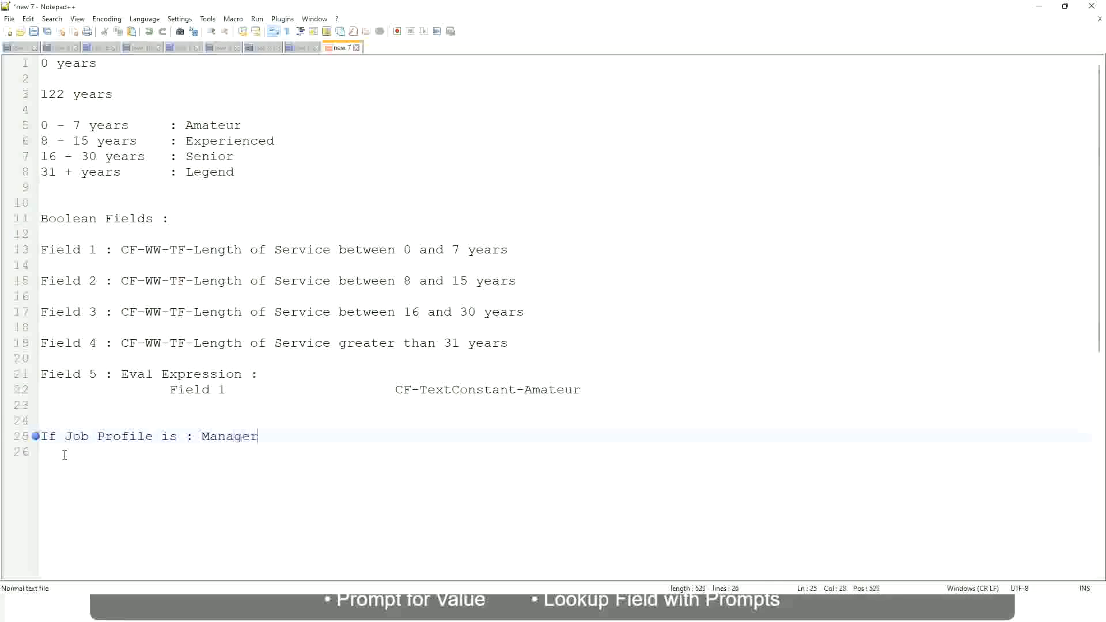
key(BackSpace)
key(BackSpace)
key(BackSpace)
key(BackSpace)
key(BackSpace)
key(BackSpace)
key(BackSpace)
key(BackSpace)
key(BackSpace)
key(BackSpace)
key(BackSpace)
key(BackSpace)
key(BackSpace)
key(BackSpace)
key(BackSpace)
key(BackSpace)
key(BackSpace)
key(BackSpace)
key(BackSpace)
key(BackSpace)
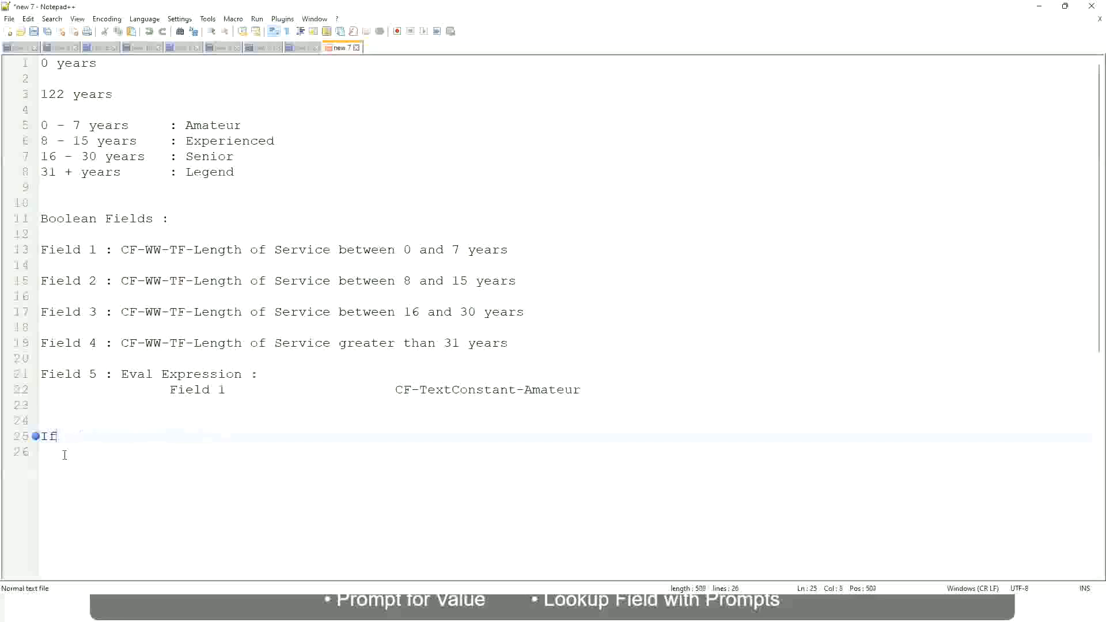
Write the condition "If Management Level is Manager or Above" on line 25
text(Management )
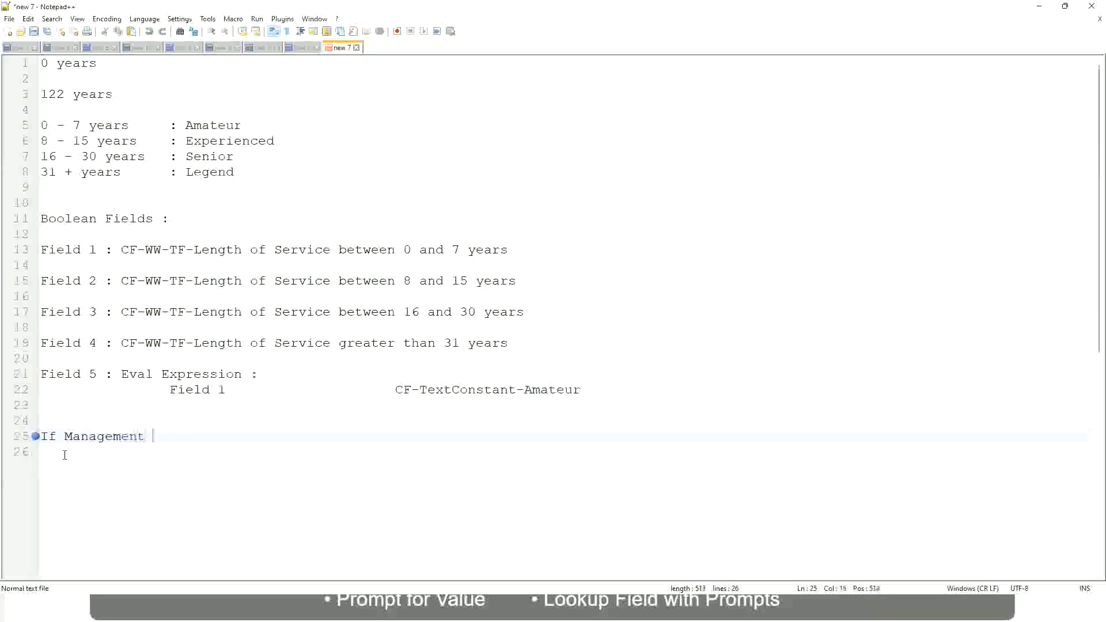
text(Level is Manager or A)
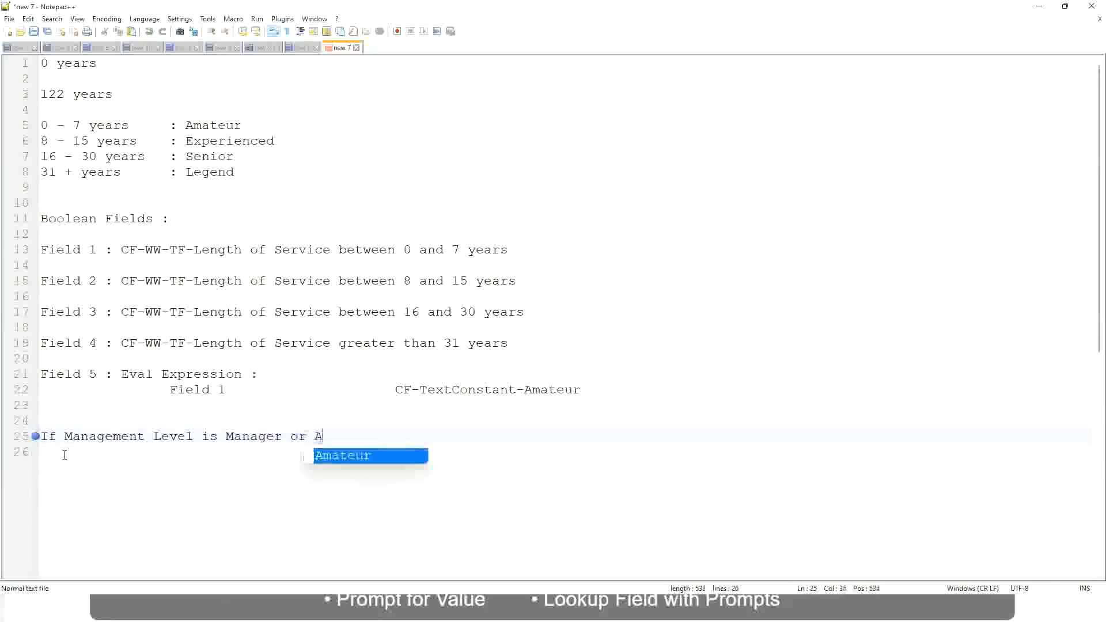
text(bove)
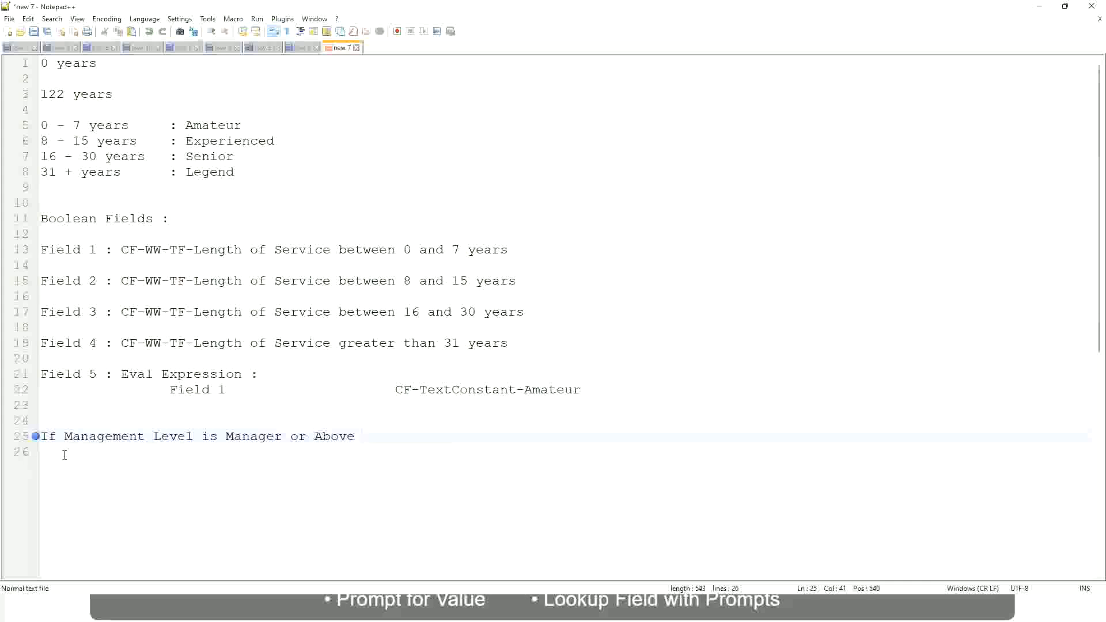
Add the outcome "Proposed Allowance Plan : Car Allowance" after the condition, set apart by tab spacing
key(Tab)
key(Tab)
key(Tab)
key(Tab)
text(Proposed)
text(Allowance )
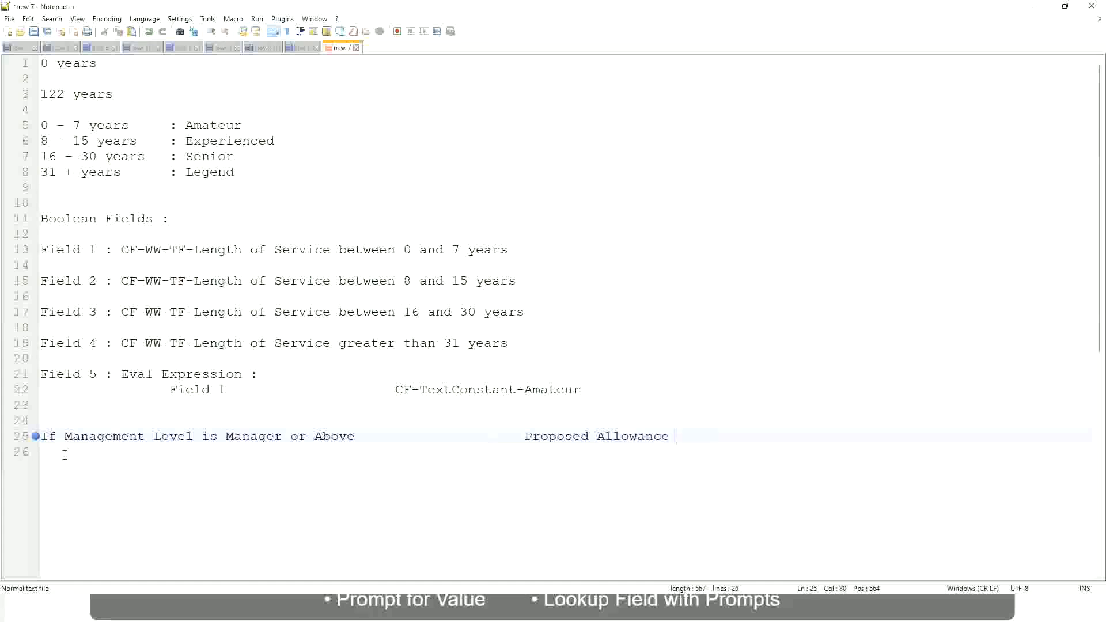
text(Plan)
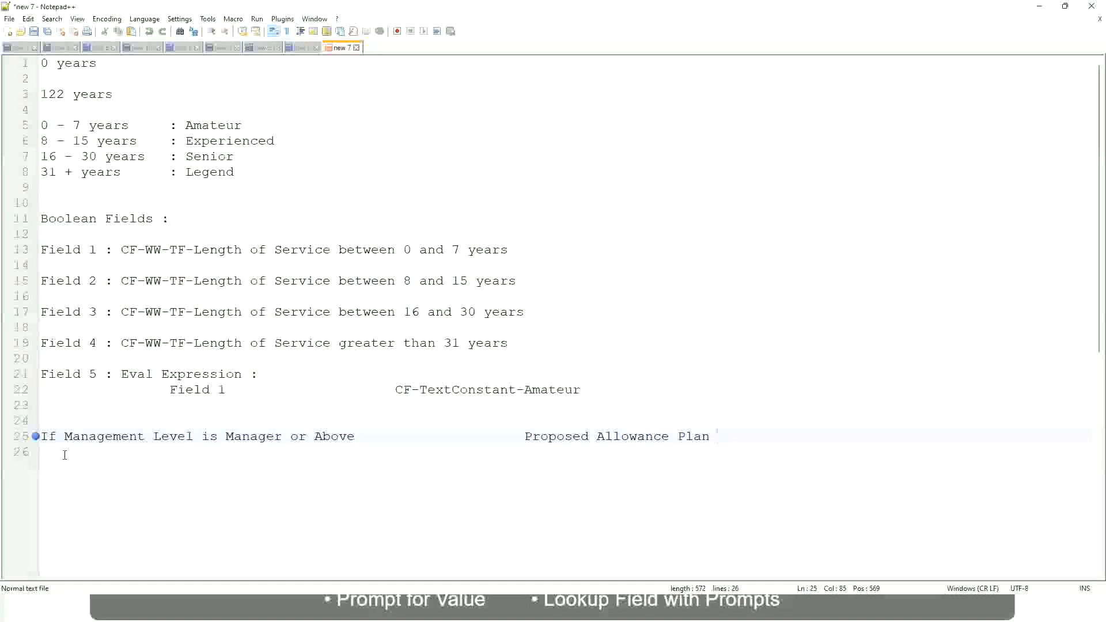
text(: Car Allowanc)
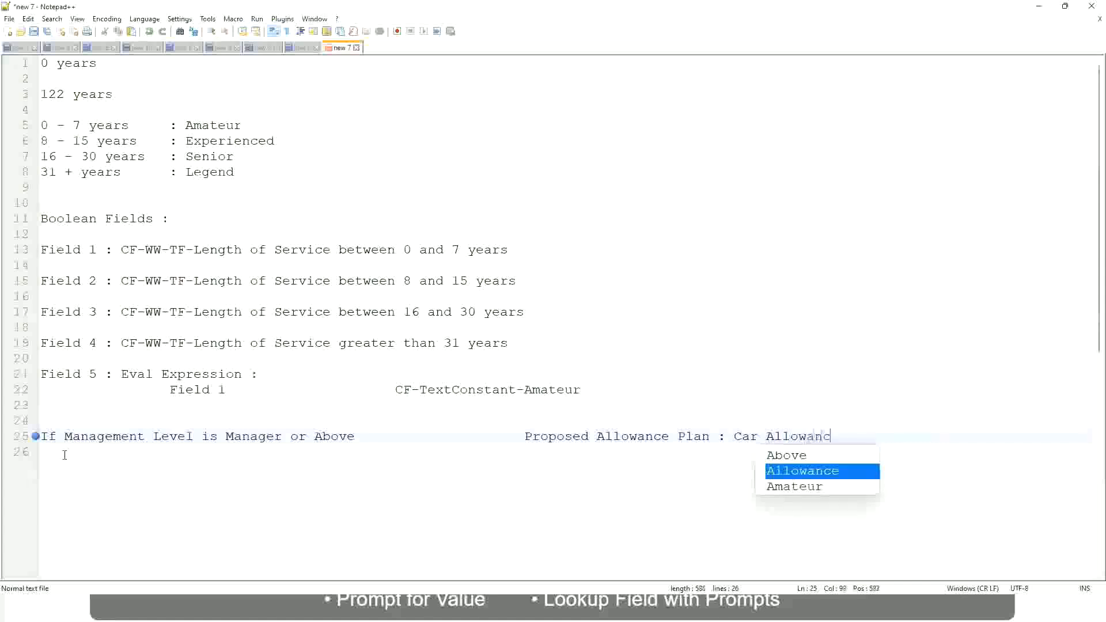
text(e)
key(BackSpace)
Start a second condition on the next line with "If Management Level is"
key(Return)
text(I)
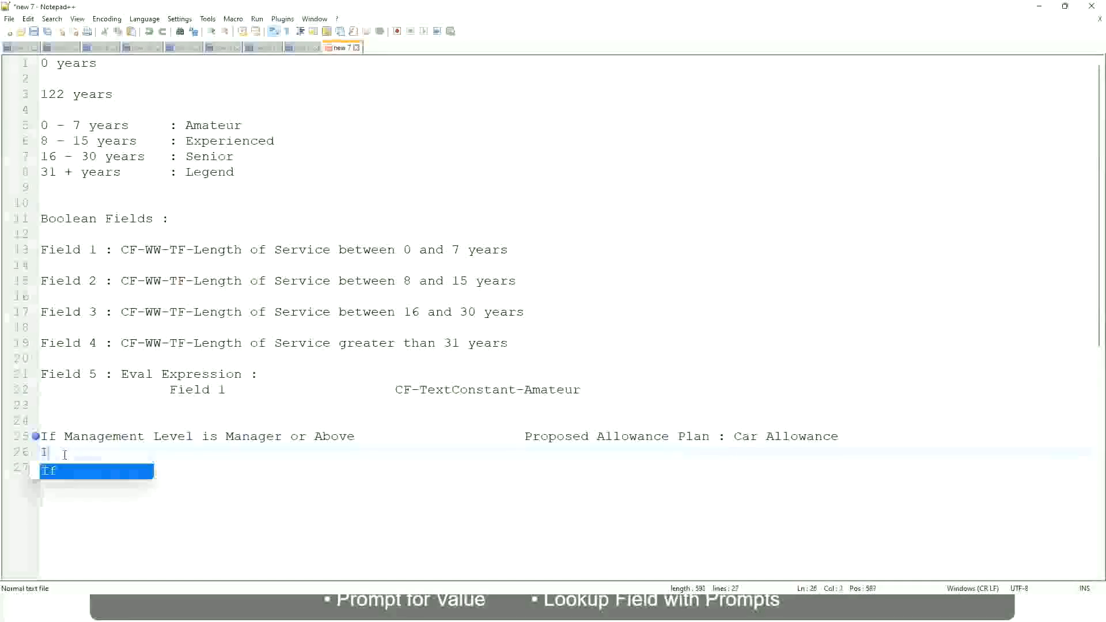
text(f Management Level is)
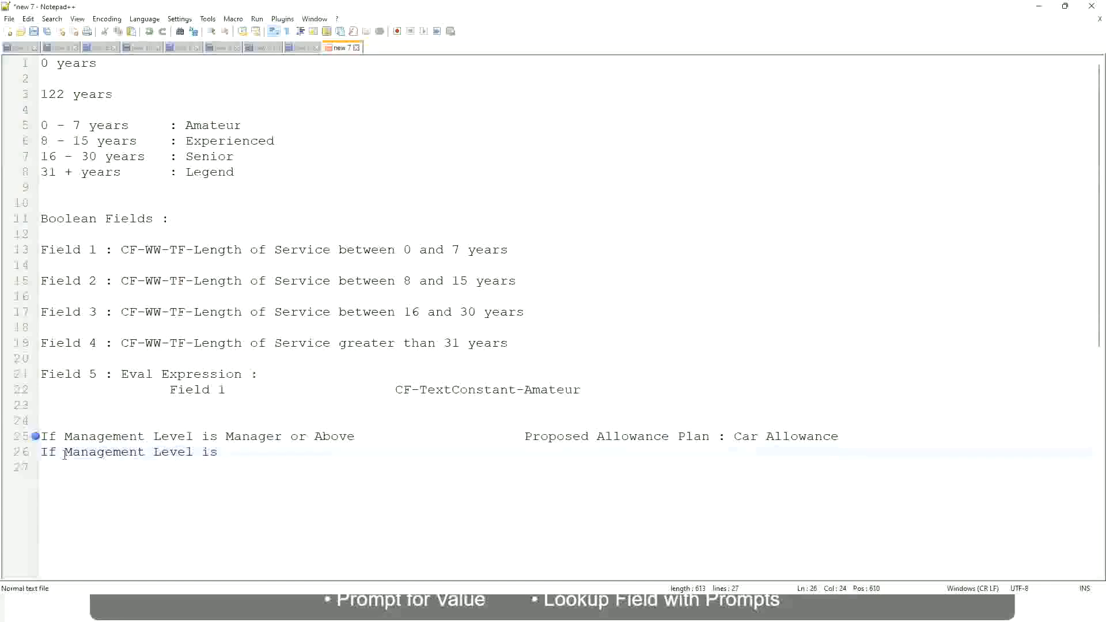
Remove "or Above" from the Manager condition on line 25
key(Up)
key(Right)
key(Right)
key(Right)
key(Right)
key(Right)
key(Right)
key(Right)
key(shift+Right)
key(shift+Right)
key(shift+Right)
key(shift+Right)
key(shift+Right)
key(shift+Right)
key(shift+Right)
key(shift+Right)
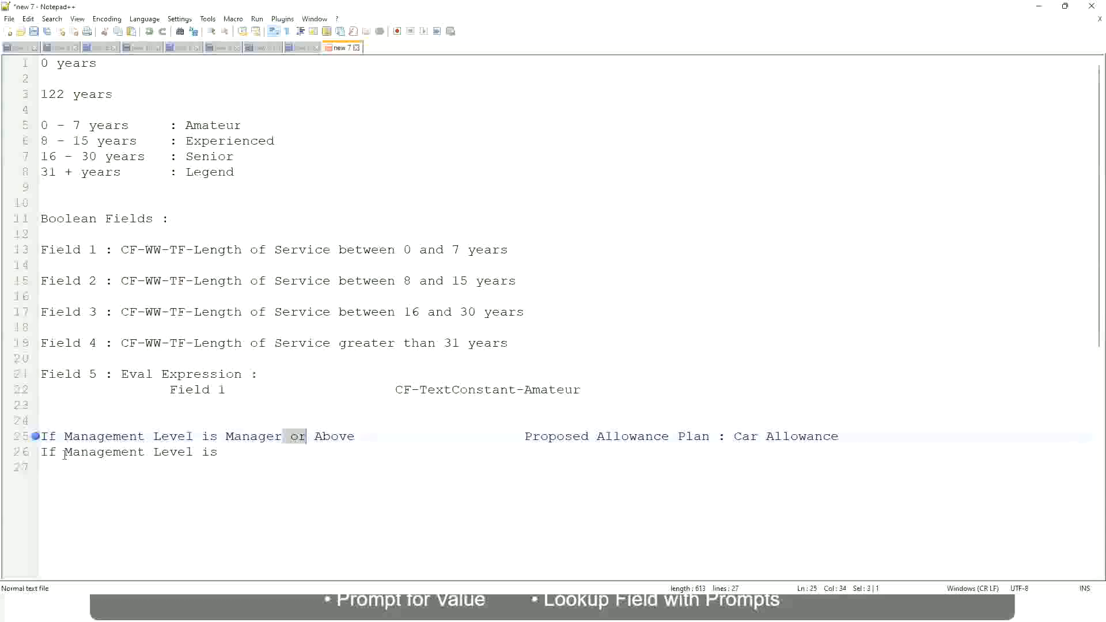
key(shift+Right)
key(Delete)
Complete the condition on line 26 with "Director", add the tab-spaced outcome "Executive Allowance", and start a new line
key(Down)
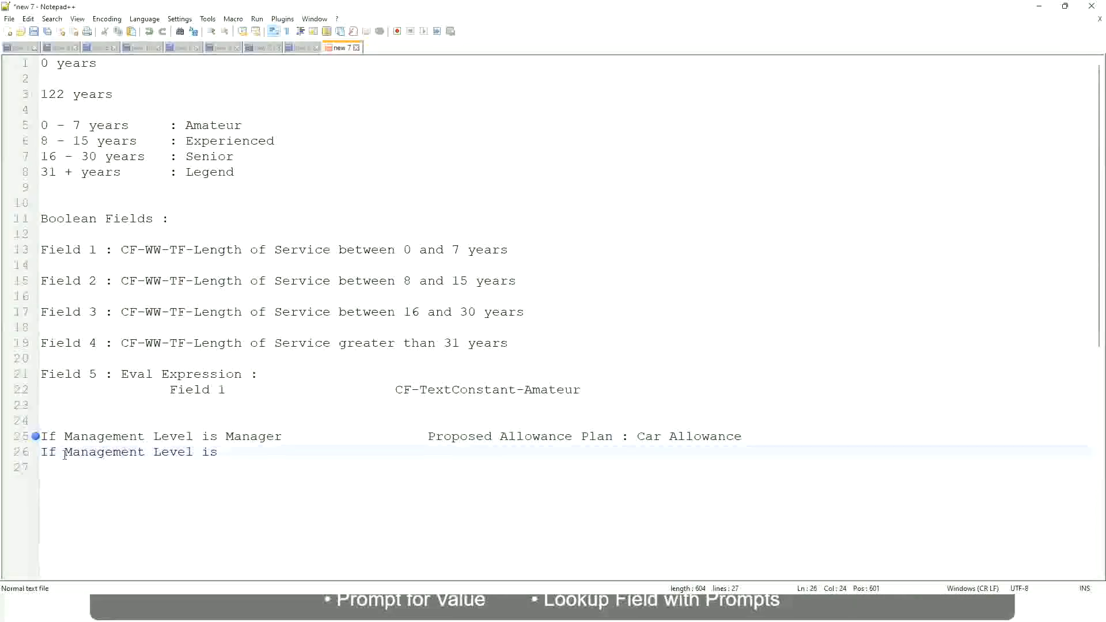
text(Director)
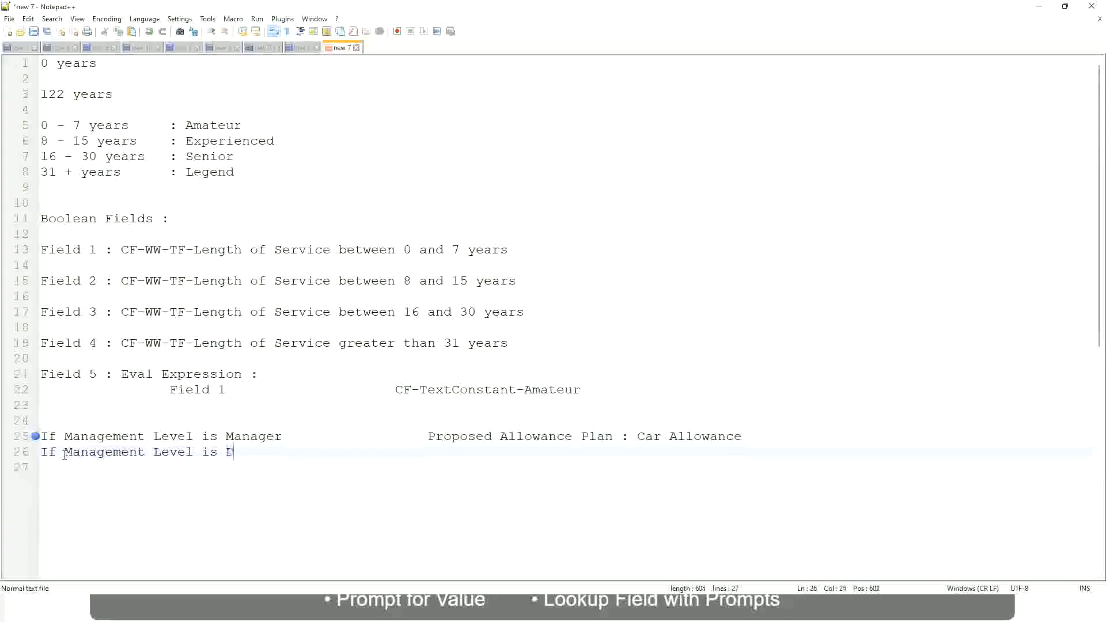
key(Tab)
key(Tab)
key(Tab)
key(Tab)
key(Tab)
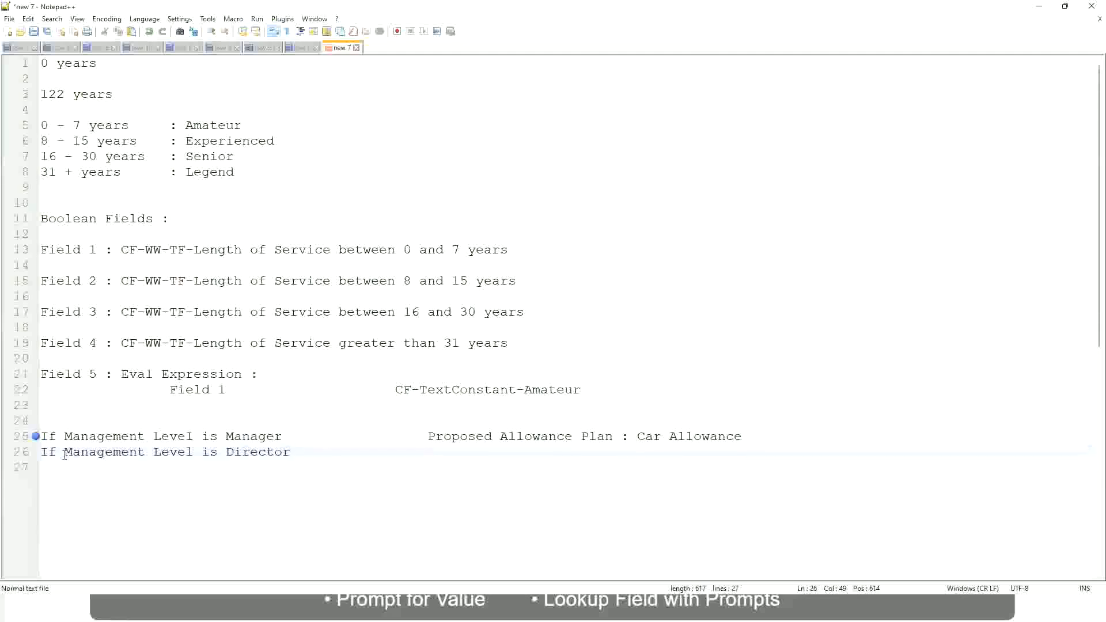
text(Executive Allo)
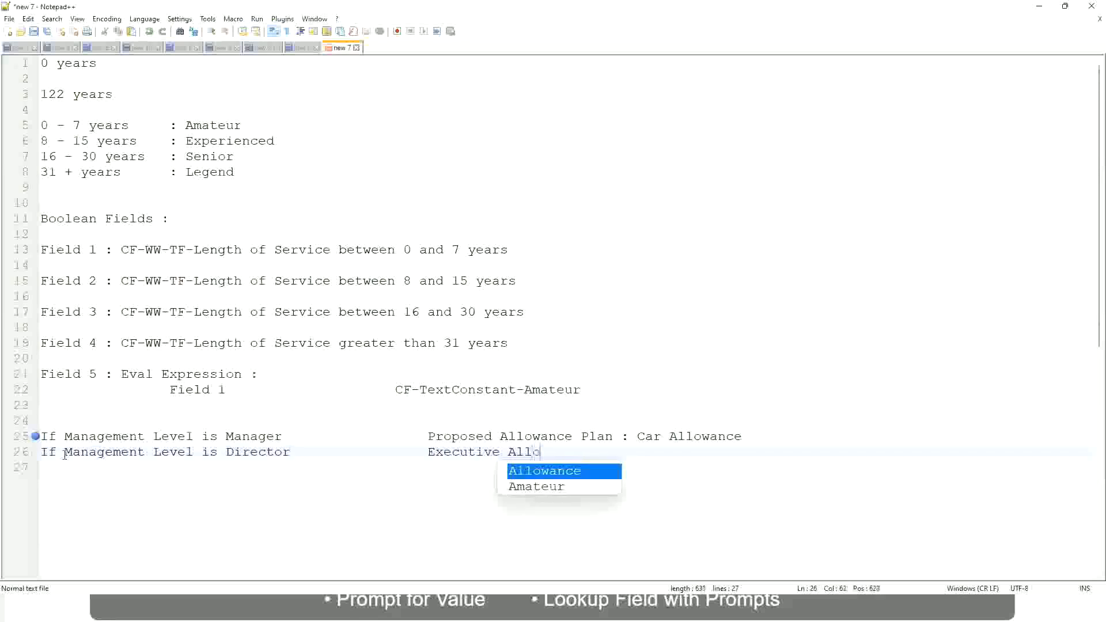
key(Return)
key(Return)
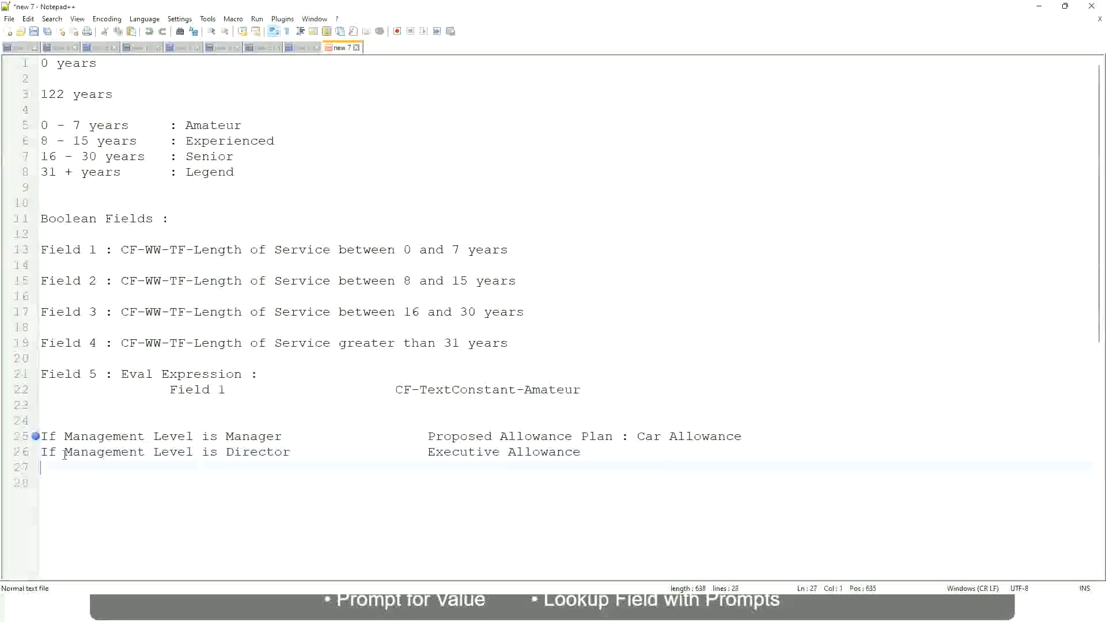
Write the condition "If Management Level is CEO" on line 27 with the aligned outcome "CEO Allowance"
text(If)
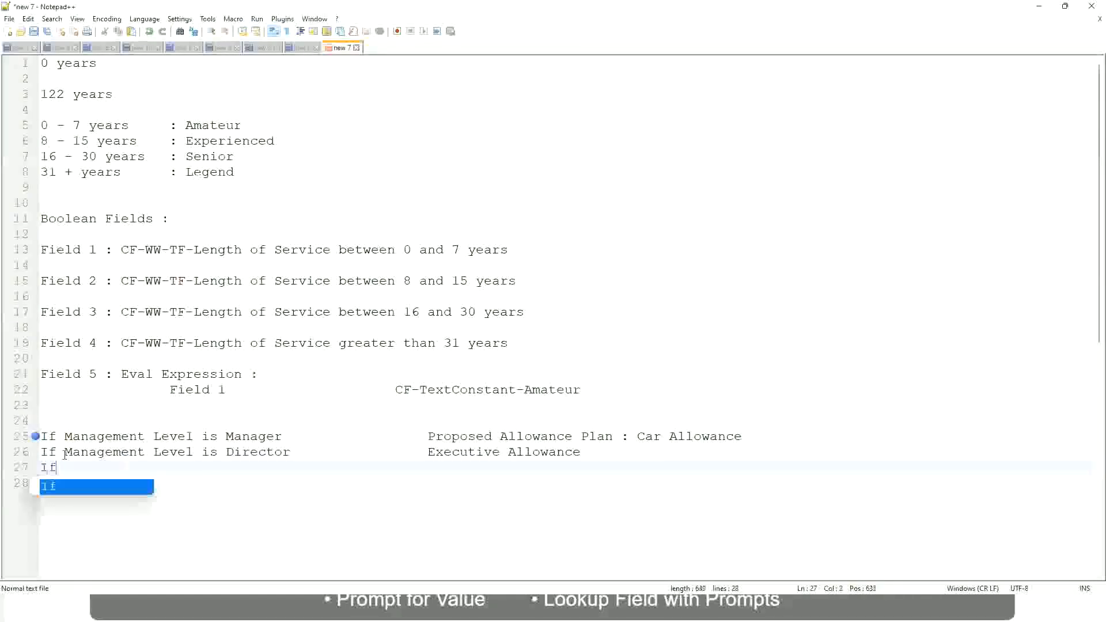
text( Management is)
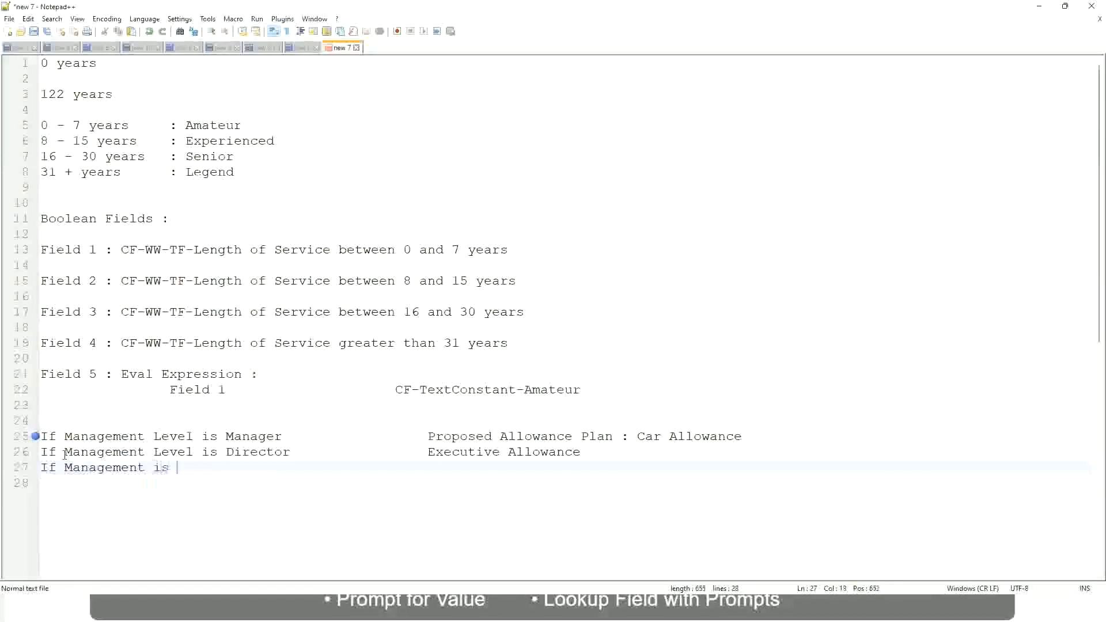
key(BackSpace)
key(BackSpace)
key(BackSpace)
text(le)
key(BackSpace)
key(BackSpace)
text(Le)
key(Down)
key(Down)
key(Return)
text(is CE)
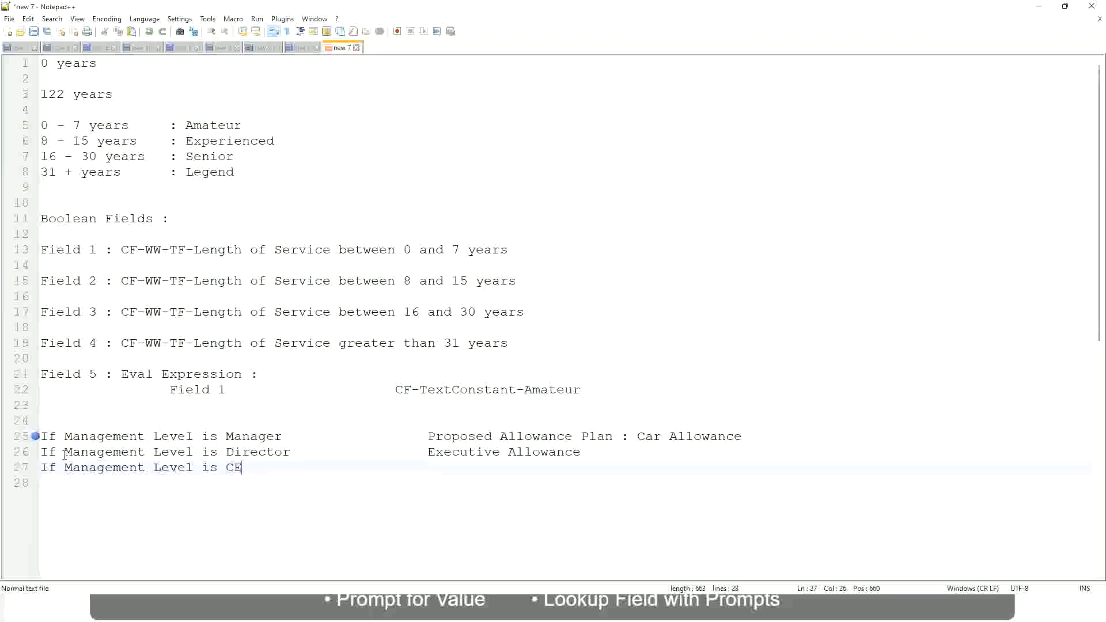
text(O)
text(CEO Allowance)
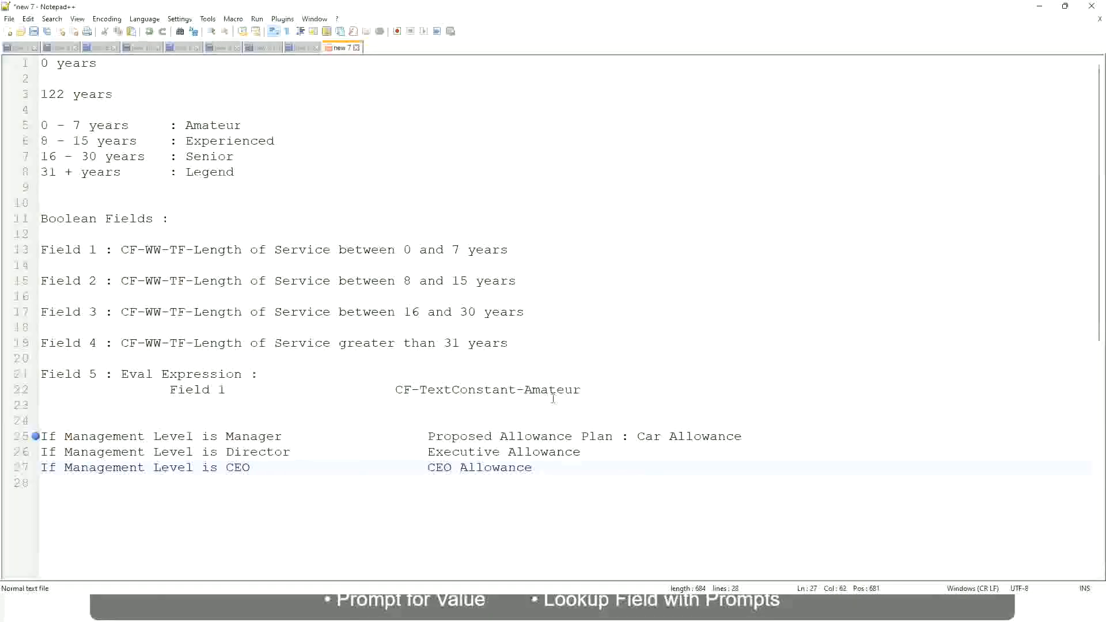
click(637, 437)
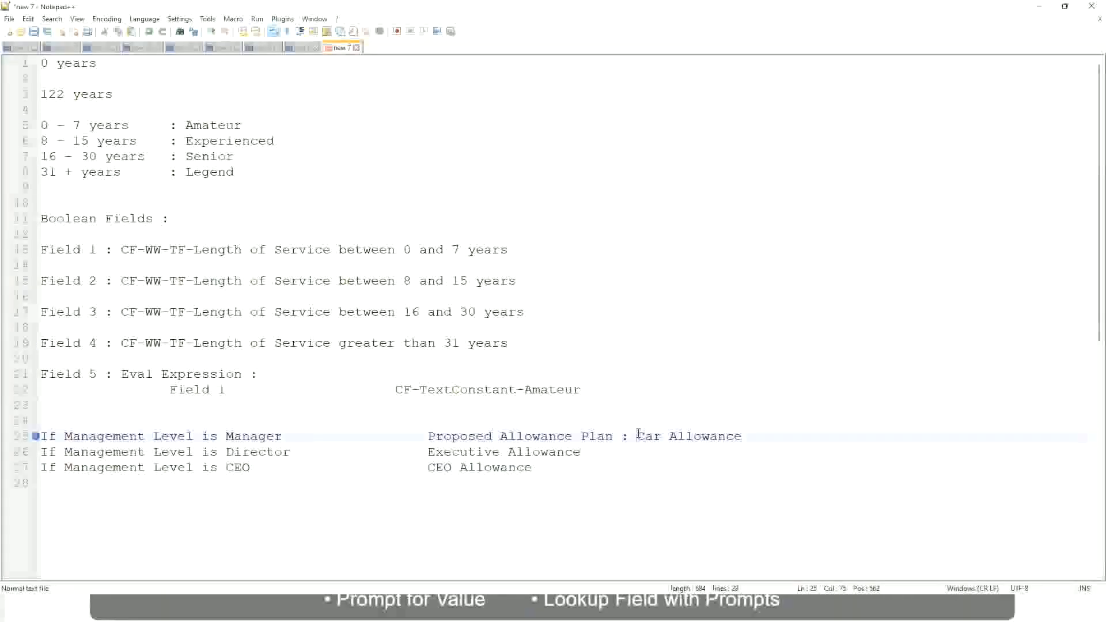
drag(637, 437, 744, 436)
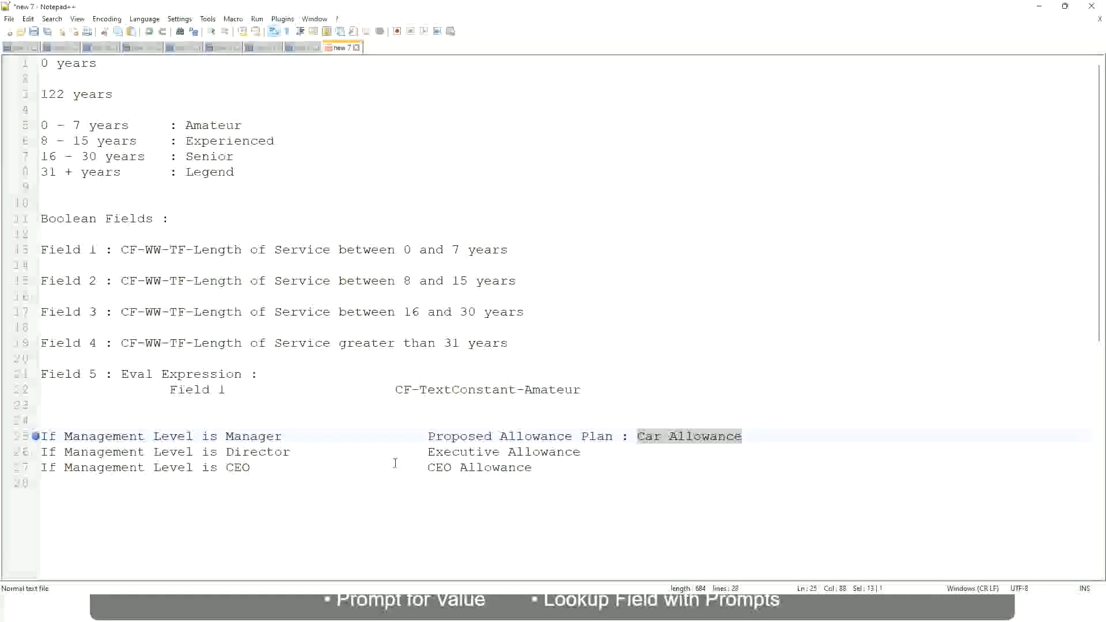
click(517, 436)
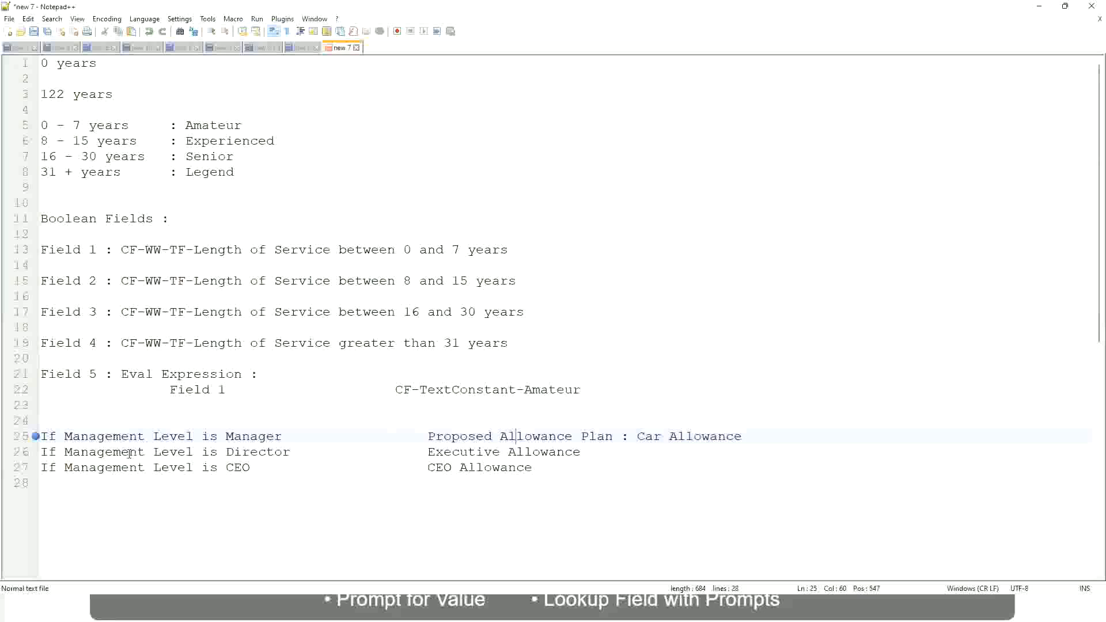
Replace the whole outcome of the Manager condition on line 25 with "Name of the First Line Manager"
click(225, 437)
drag(432, 437, 759, 433)
text(Managers)
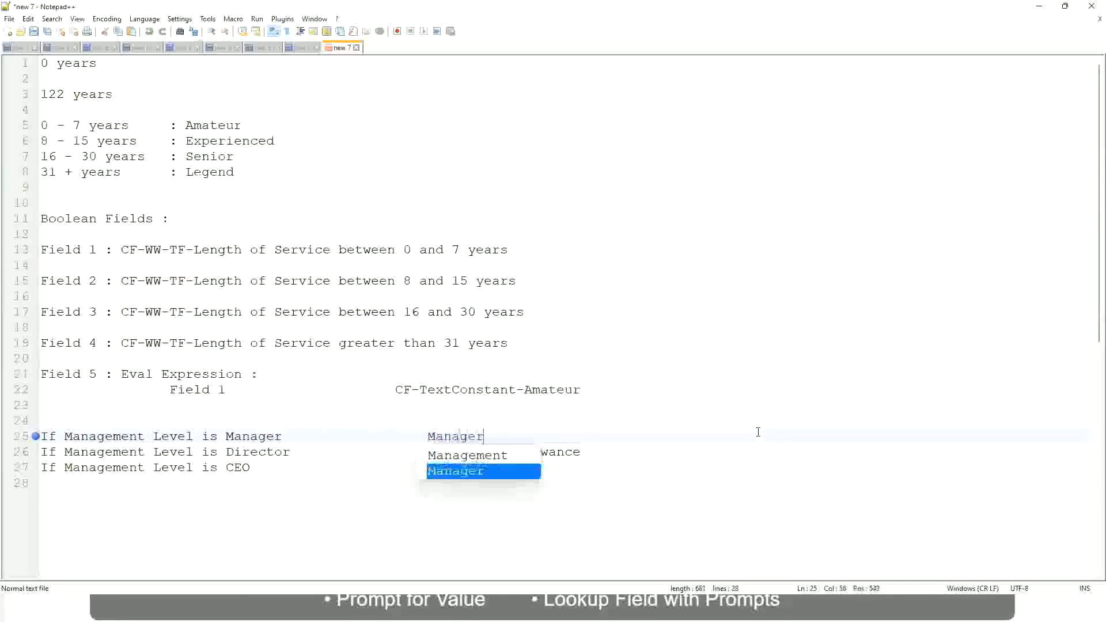
key(BackSpace)
key(BackSpace)
key(BackSpace)
key(BackSpace)
key(BackSpace)
key(BackSpace)
key(BackSpace)
key(BackSpace)
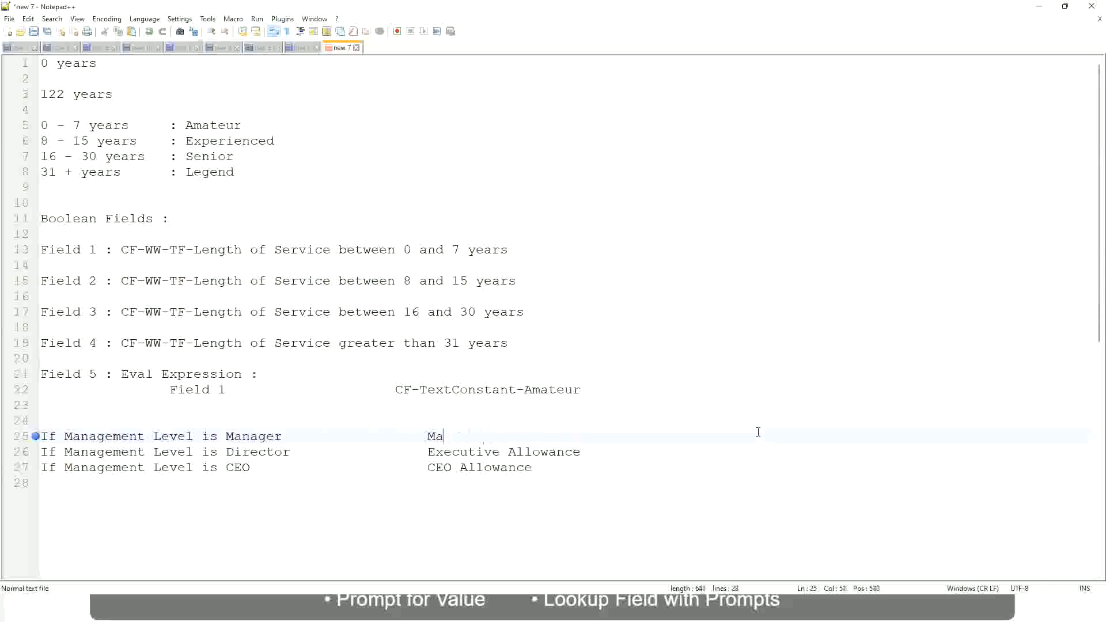
text(Eirst Line Mana)
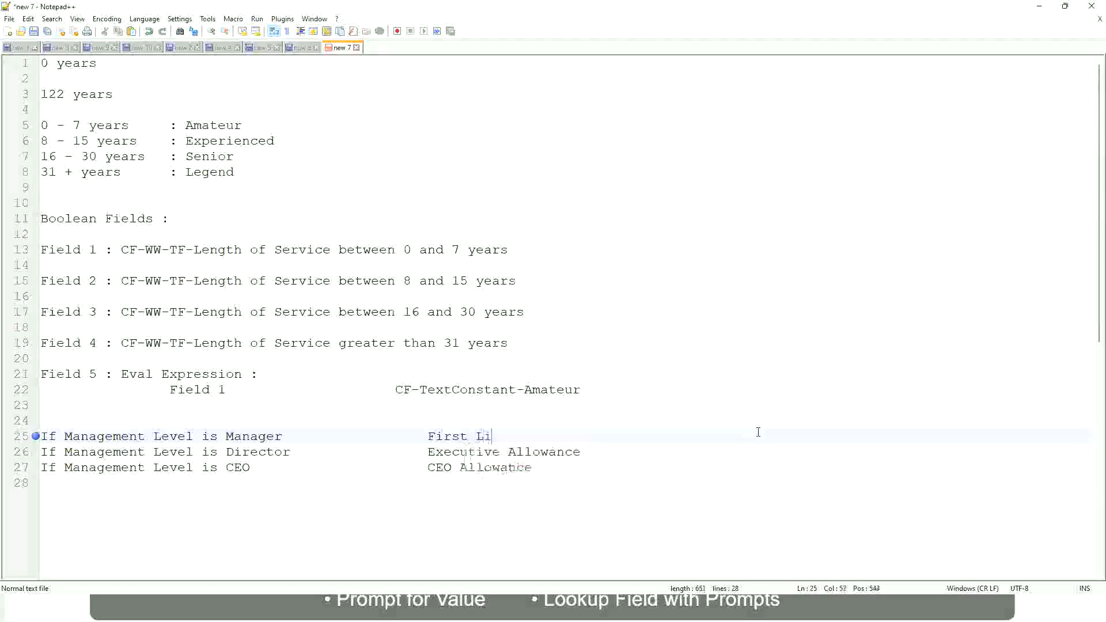
text(ger)
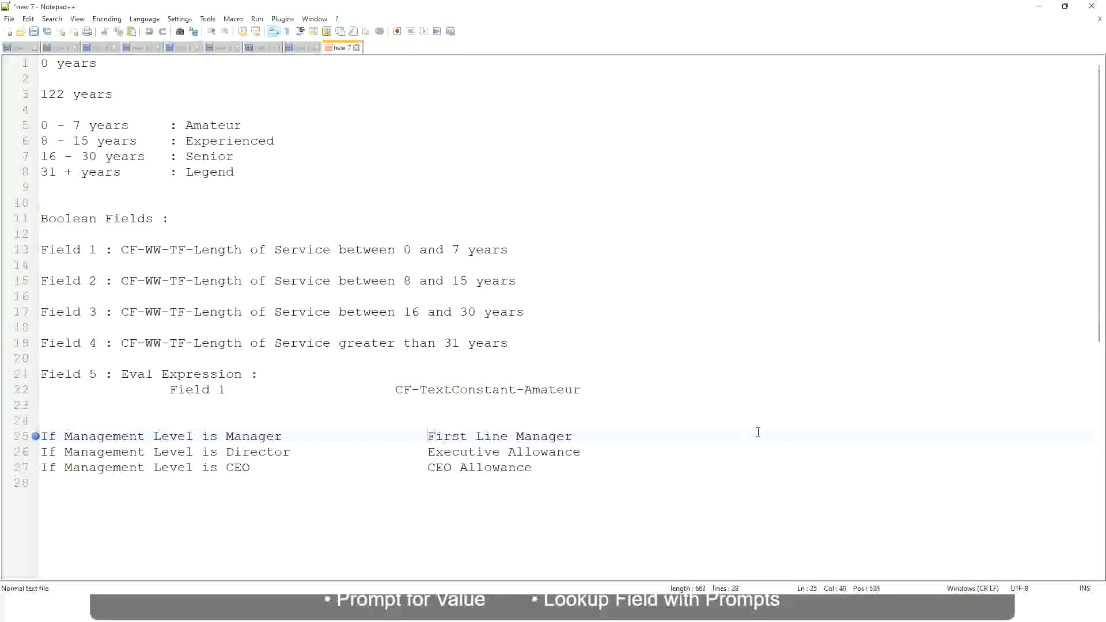
text(Name of the)
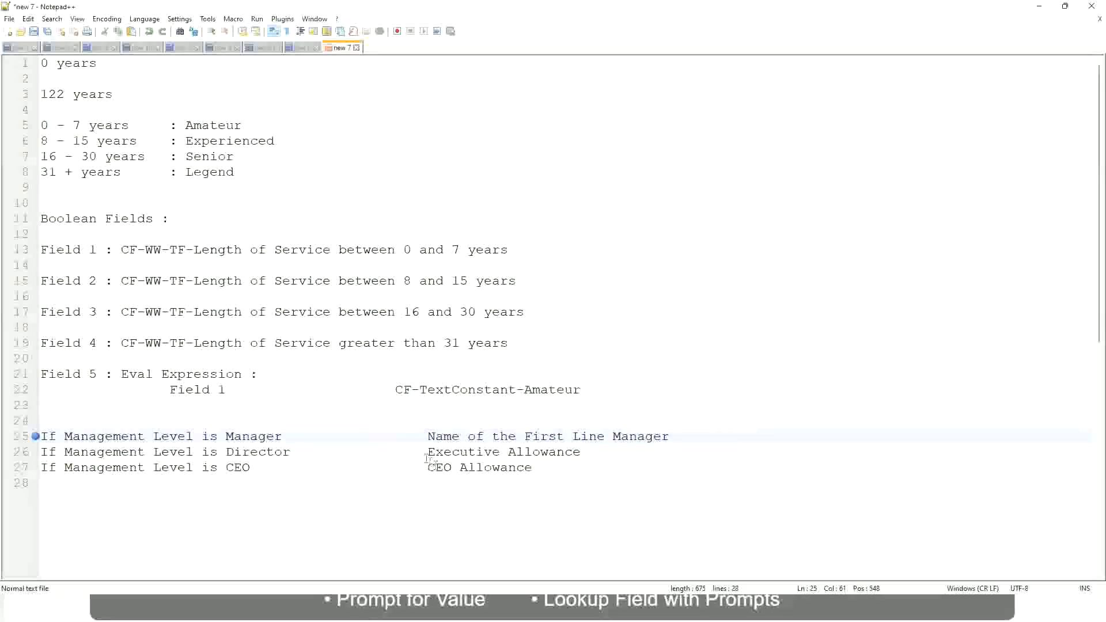
Replace the "Executive Allowance" outcome of the Director condition on line 26 with the opening words "Name of"
drag(428, 452, 586, 447)
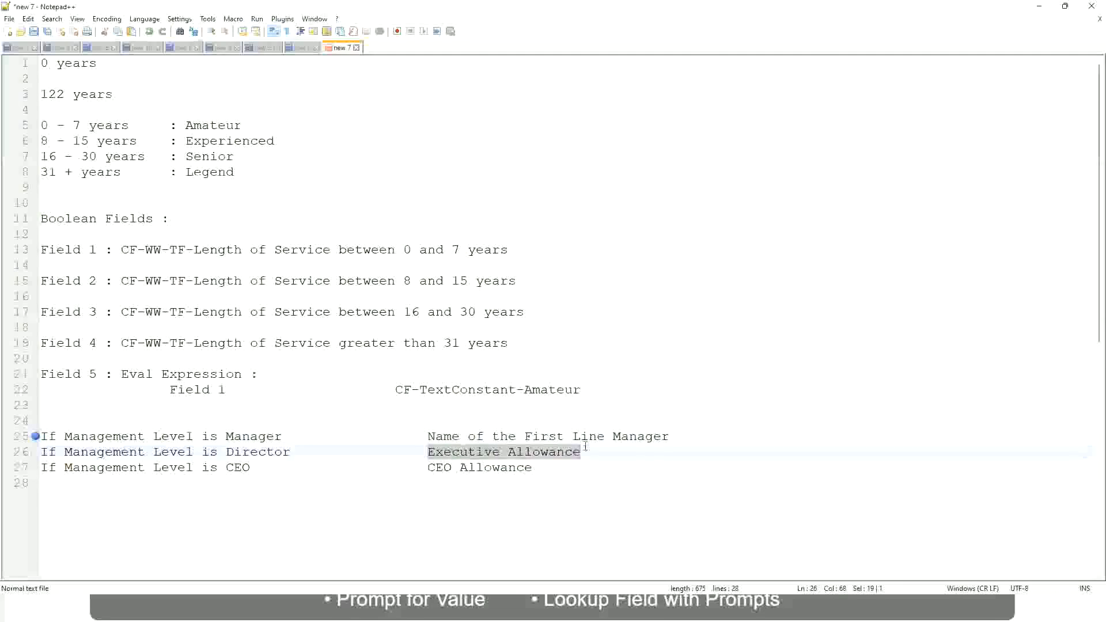
text(Name )
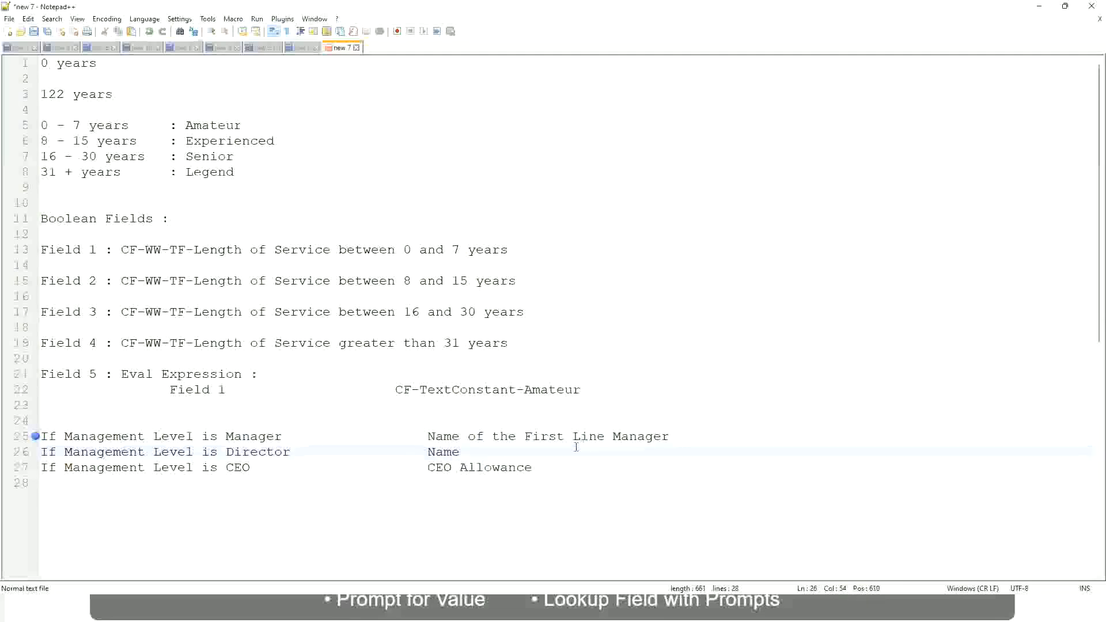
text(of Firs)
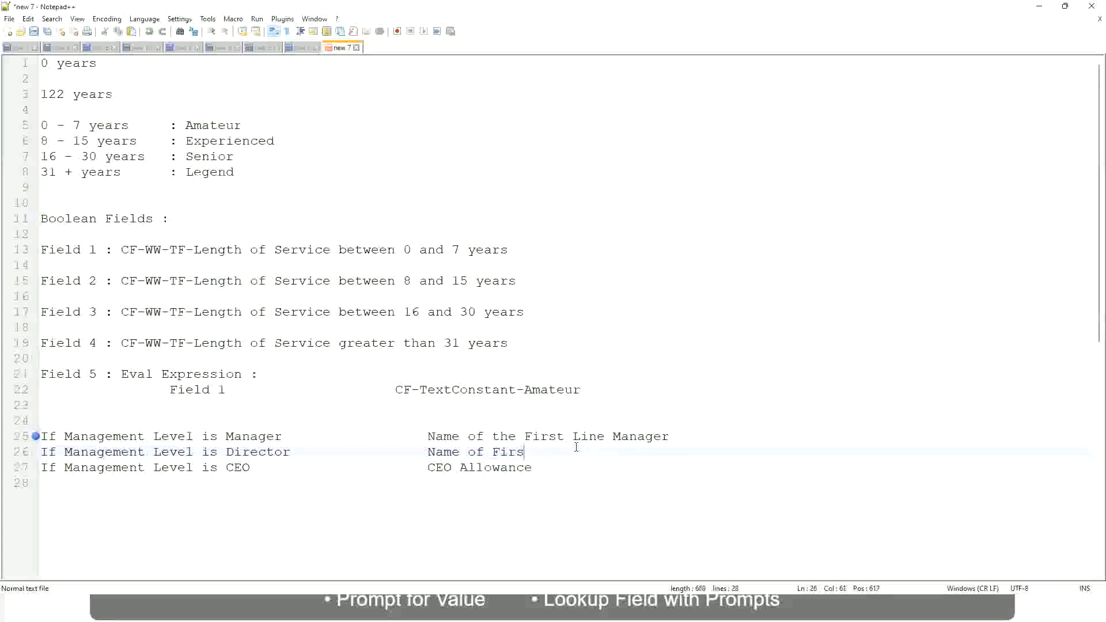
key(BackSpace)
key(BackSpace)
key(BackSpace)
key(BackSpace)
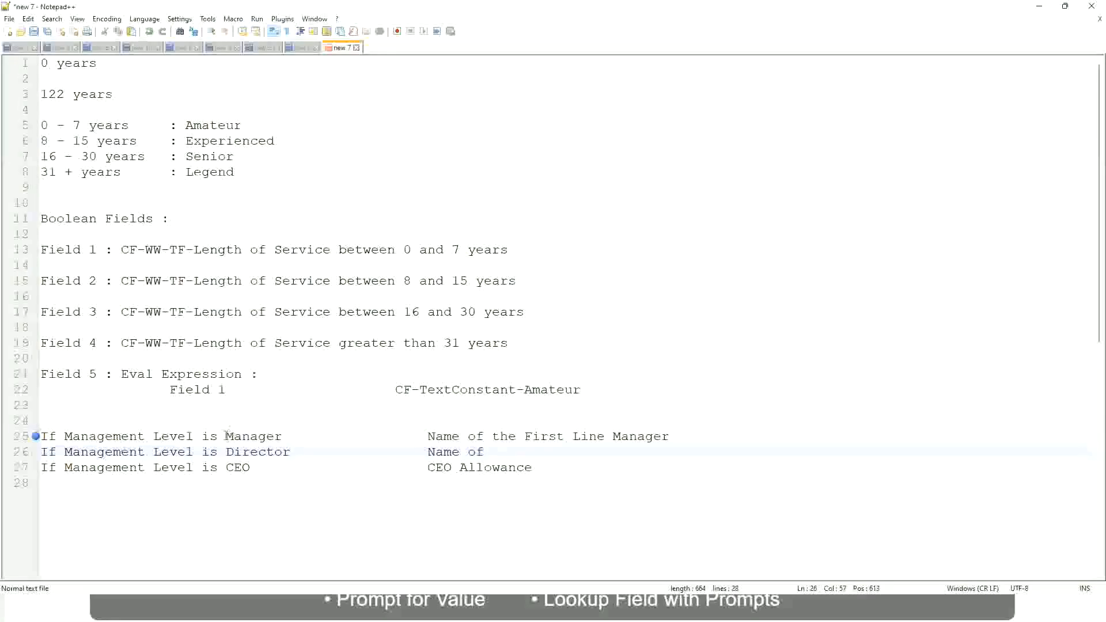
Change "First" to "Second" in the outcome on line 25 and complete the outcome on line 26 as "Name of Manager"
double_click(542, 438)
text(Second)
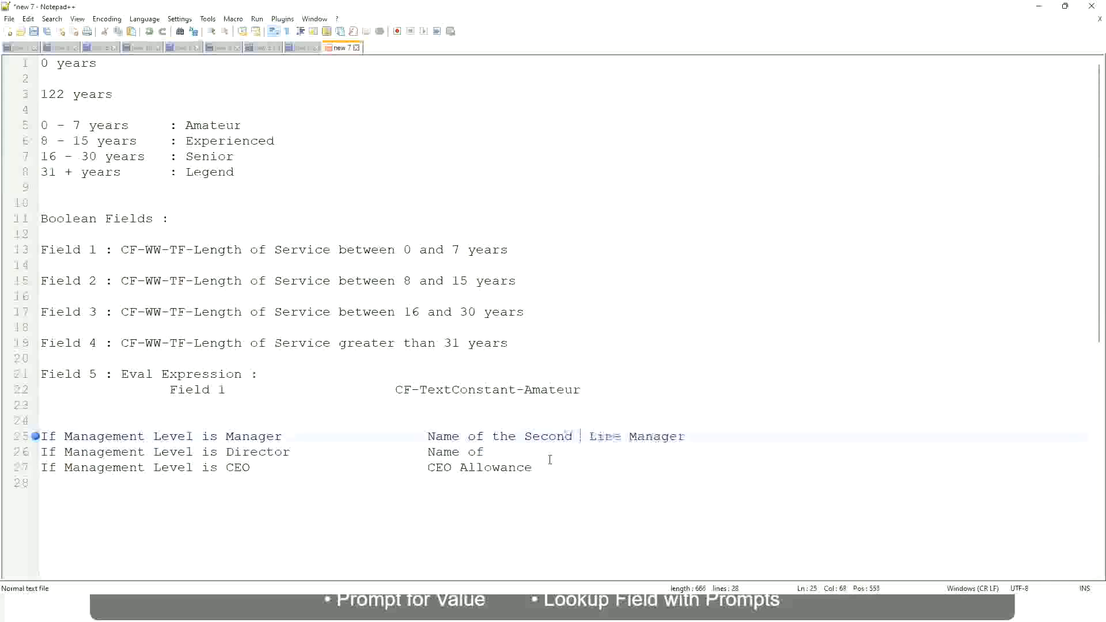
key(BackSpace)
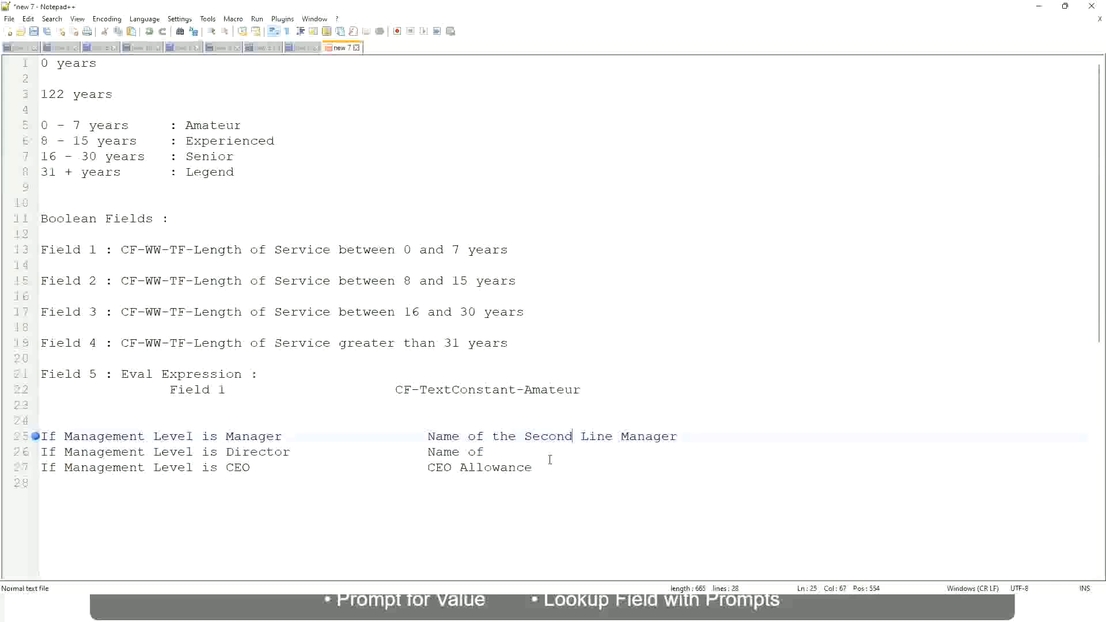
click(501, 451)
text(Manager)
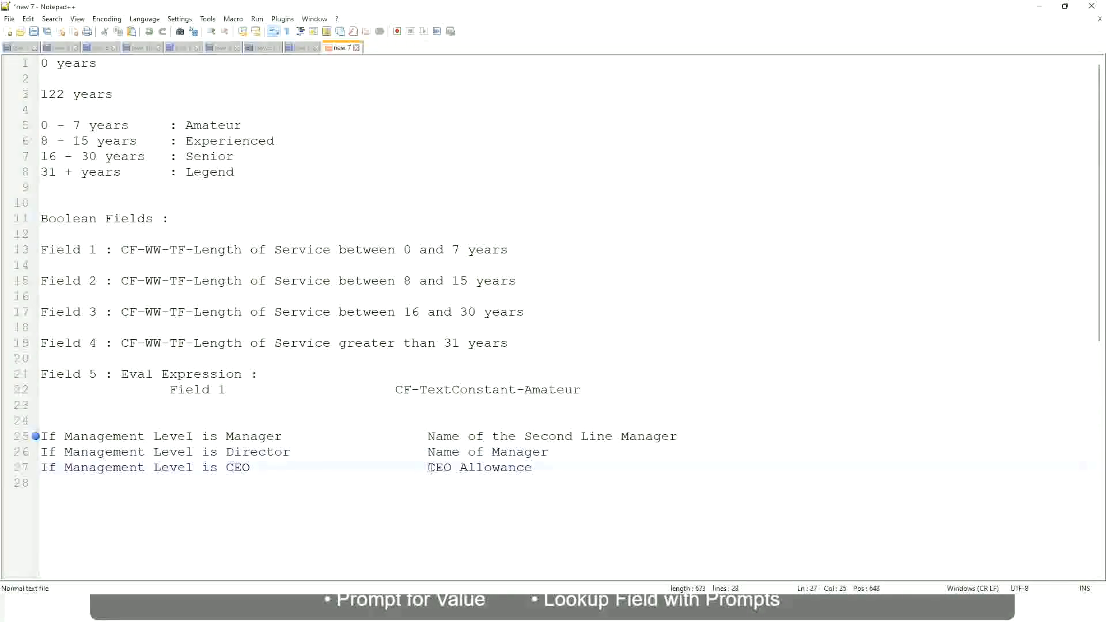
Replace the "CEO Allowance" outcome on line 27 with "name of CEO/Himself/Herself"
drag(428, 468, 547, 466)
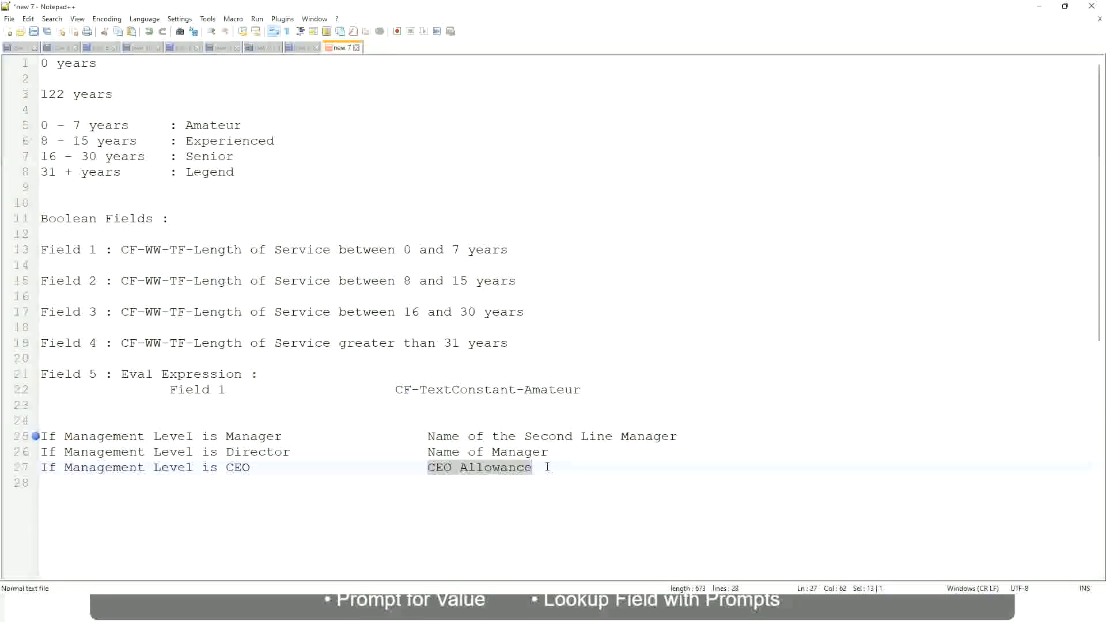
text(name of CEO)
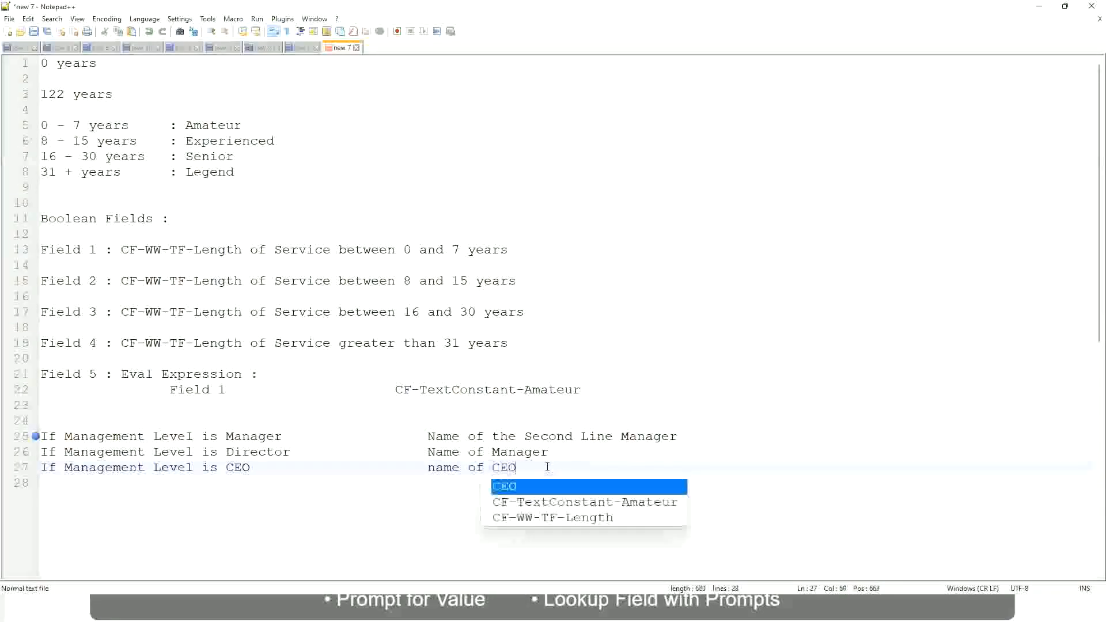
key(BackSpace)
text(/)
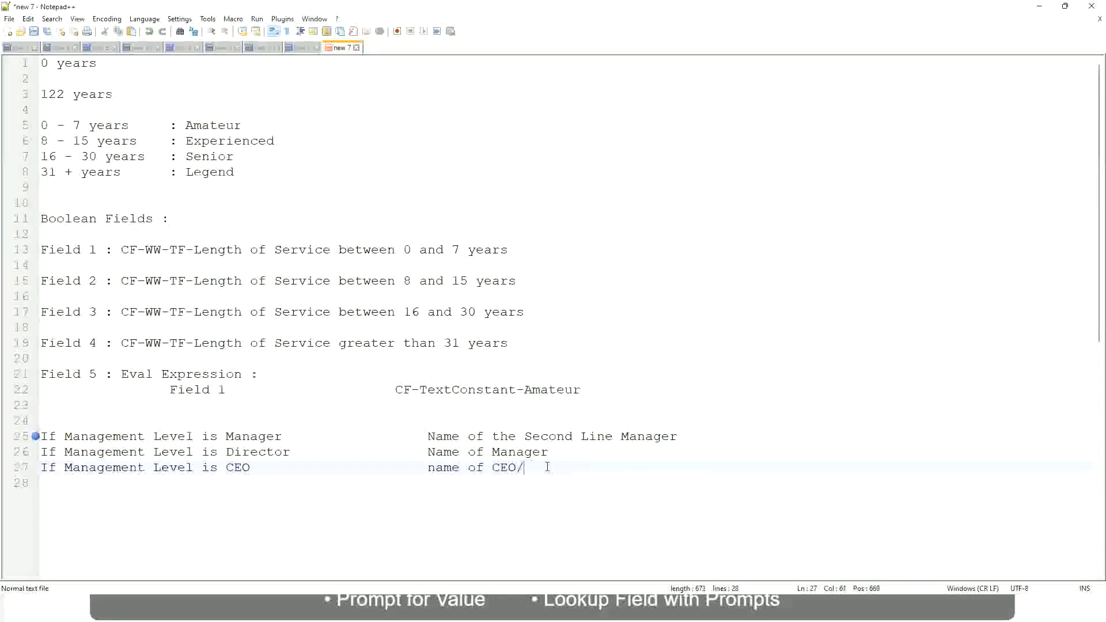
text(Himself/Herself)
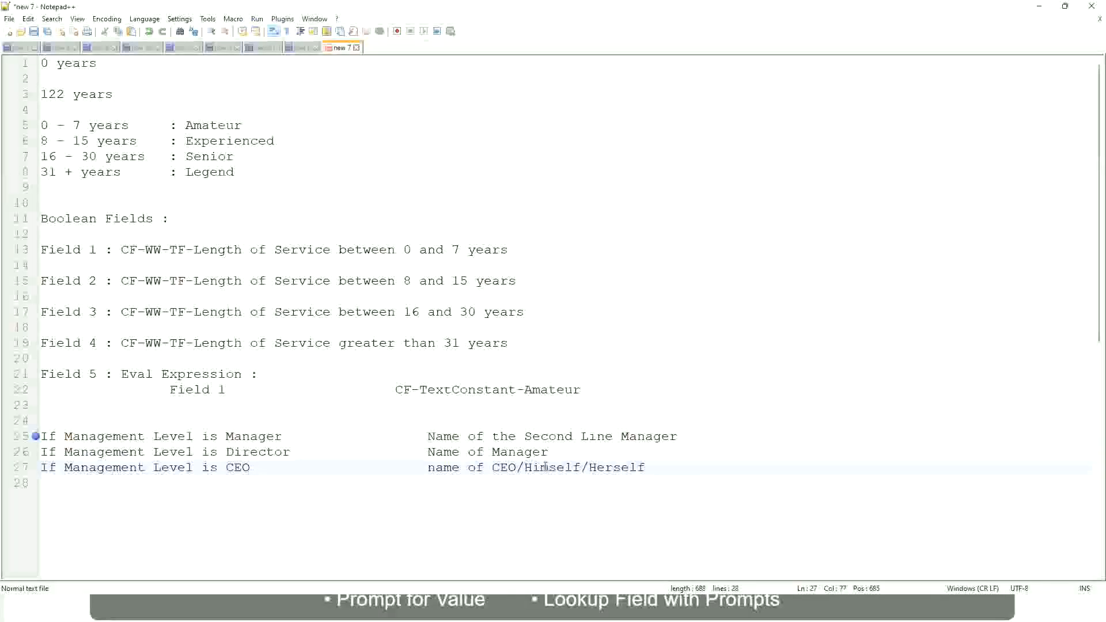
Remove the bookmark marker from line 25
click(396, 468)
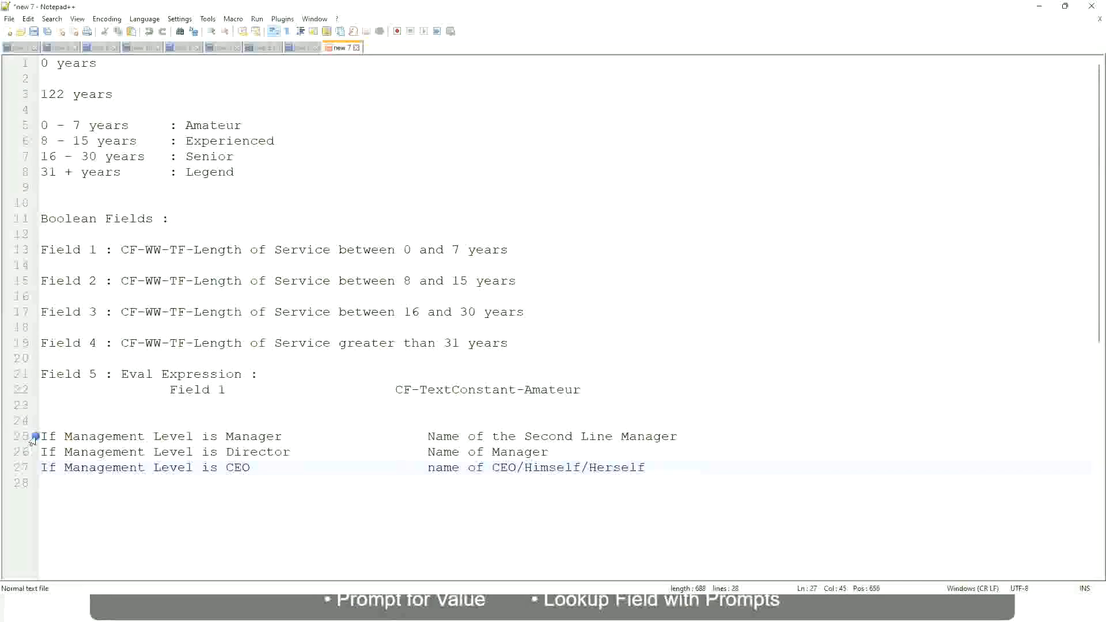
click(121, 436)
click(256, 437)
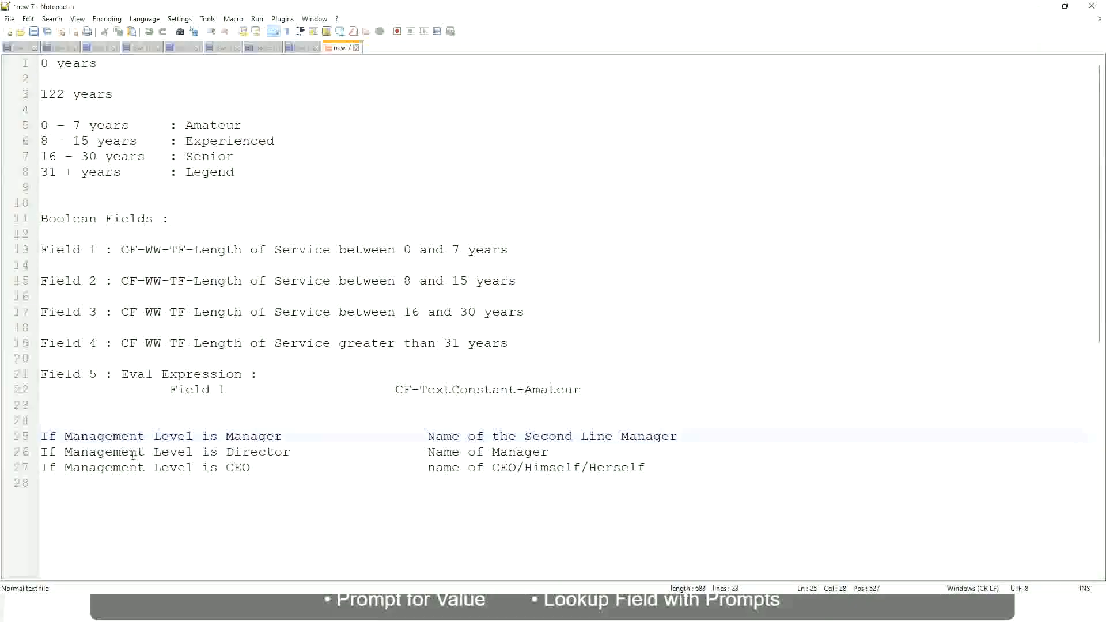
Review the three management level conditions on lines 25 to 27 and their outcomes, highlighting the lines and the Manager outcome
click(226, 451)
click(274, 452)
click(550, 452)
click(248, 453)
click(239, 468)
click(517, 468)
click(652, 468)
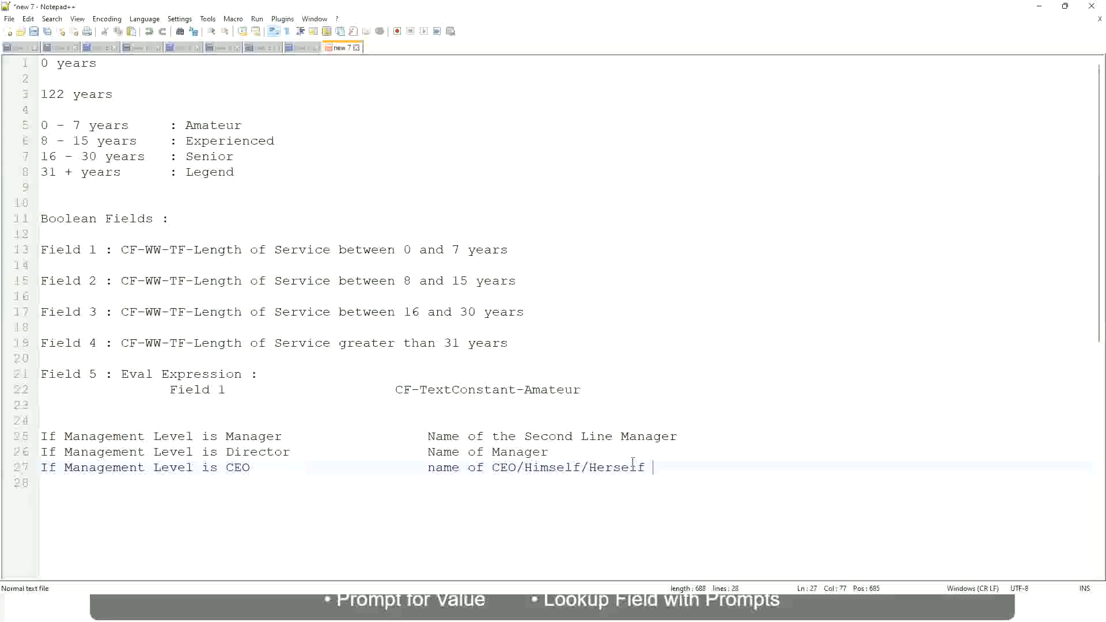
drag(671, 464, 363, 452)
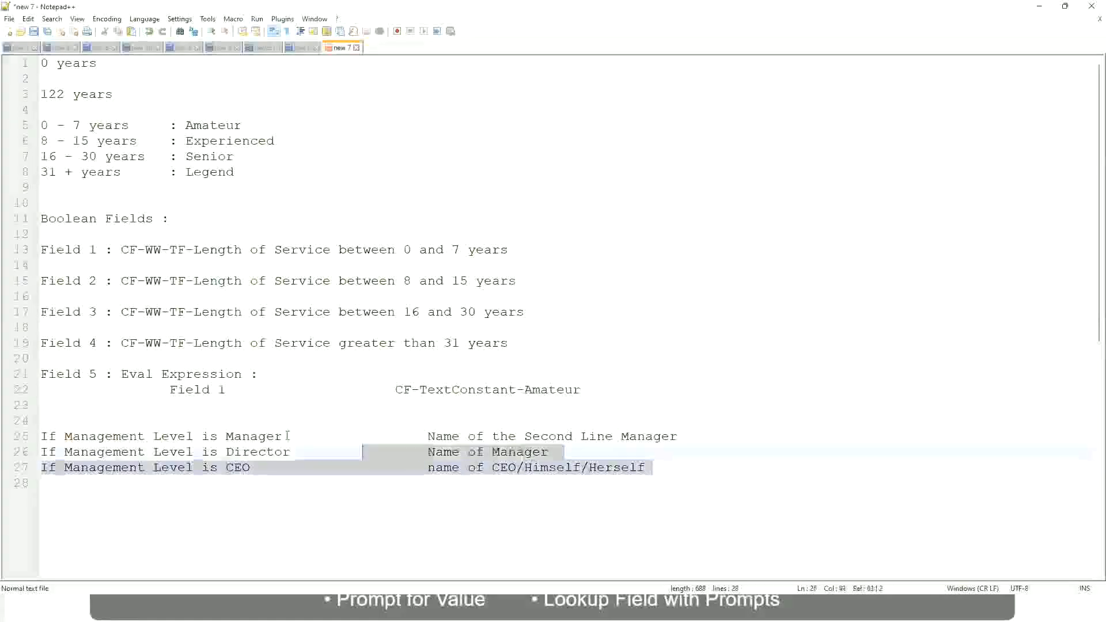
drag(287, 436, 35, 438)
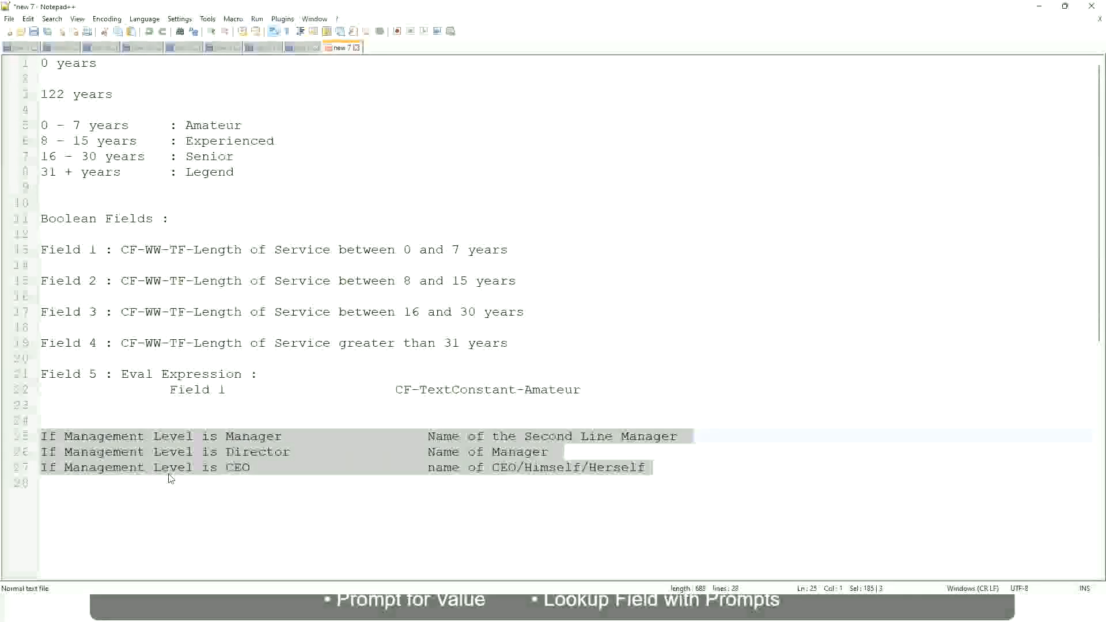
click(468, 438)
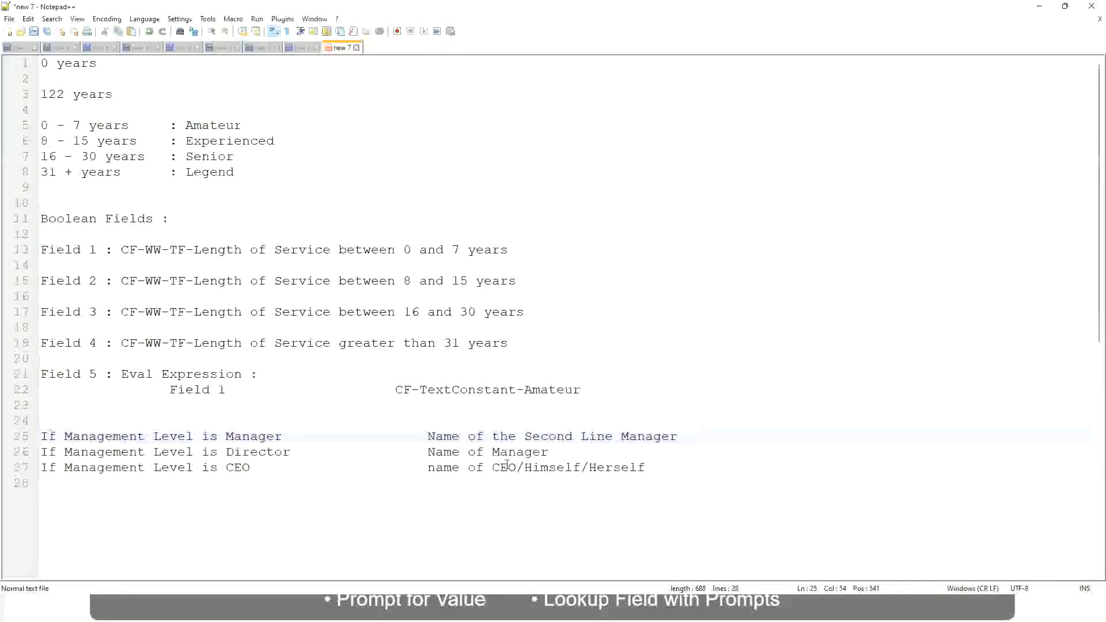
drag(427, 437, 678, 437)
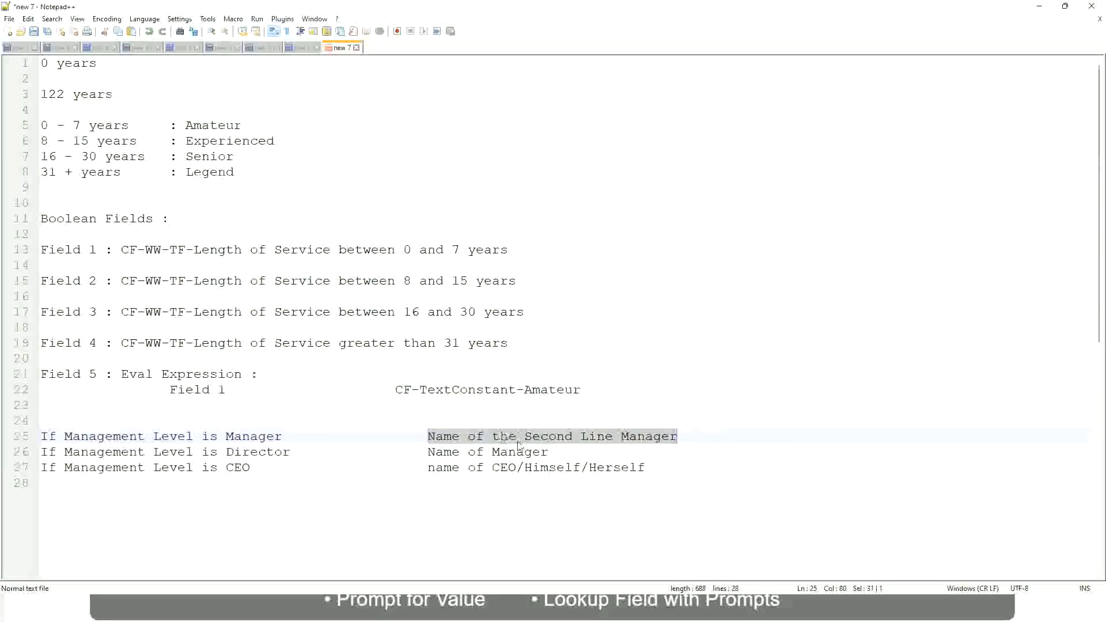
Review the Manager condition on line 25 and its second line manager outcome, highlighting the outcome text
click(517, 438)
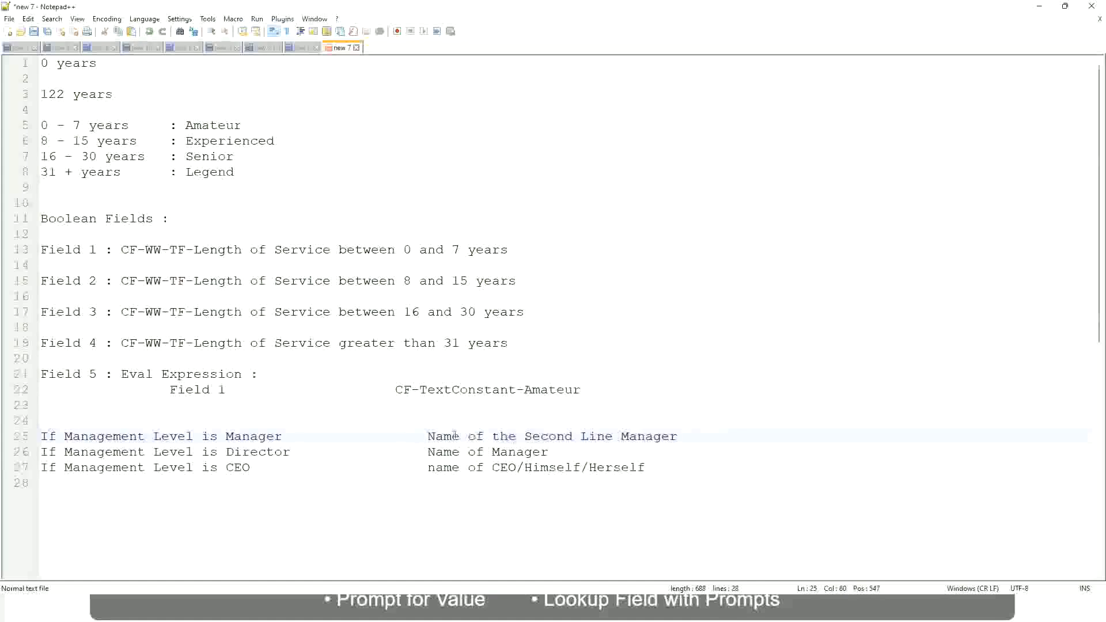
drag(427, 436, 681, 436)
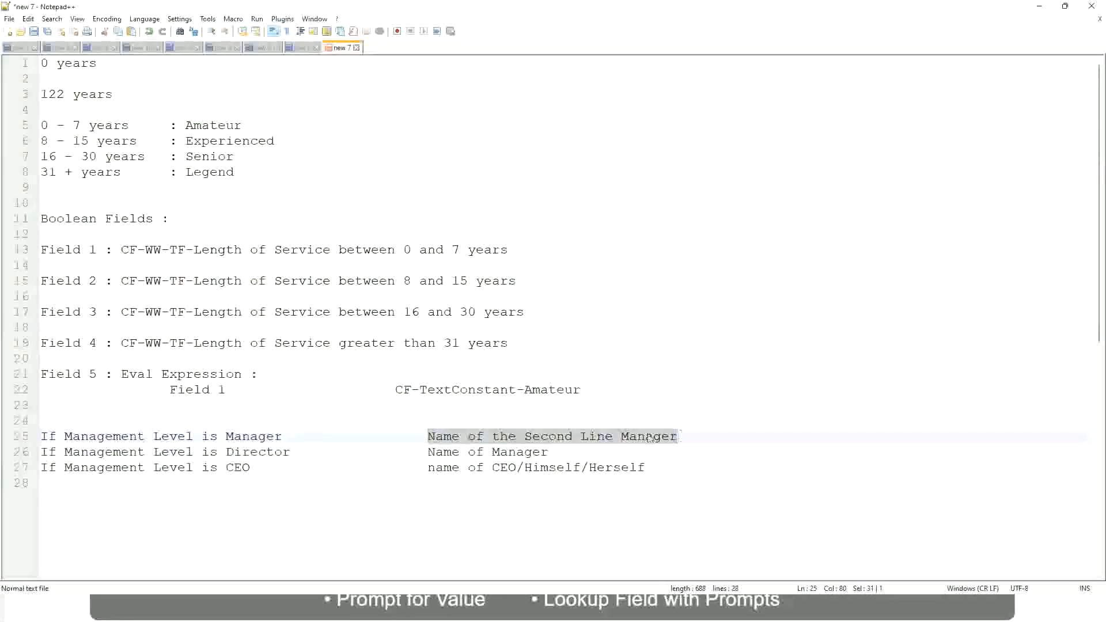
click(568, 441)
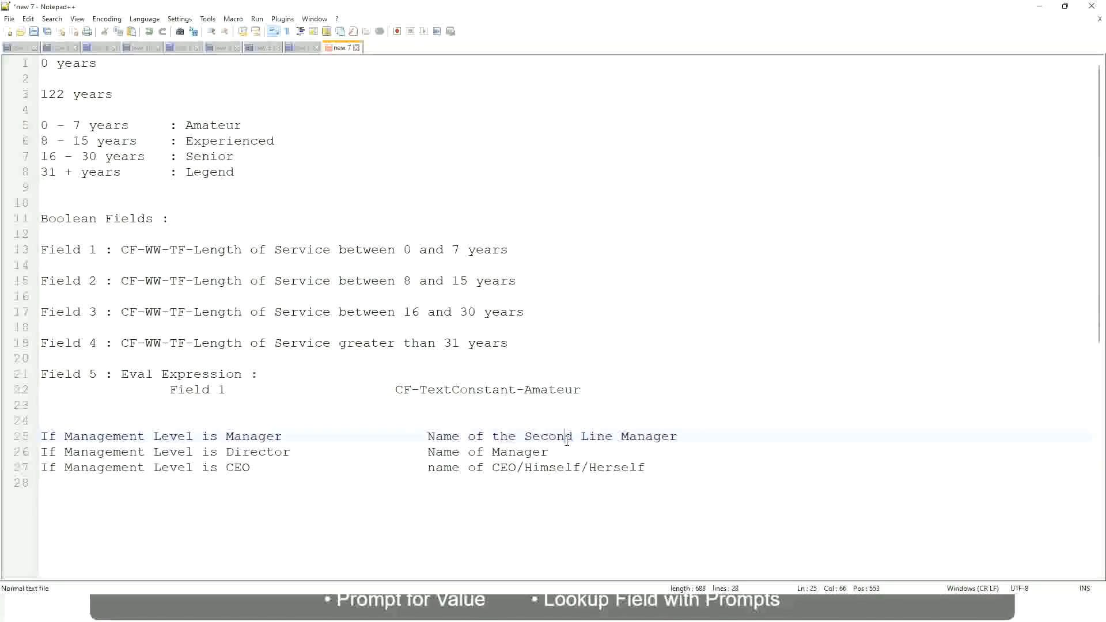
click(288, 436)
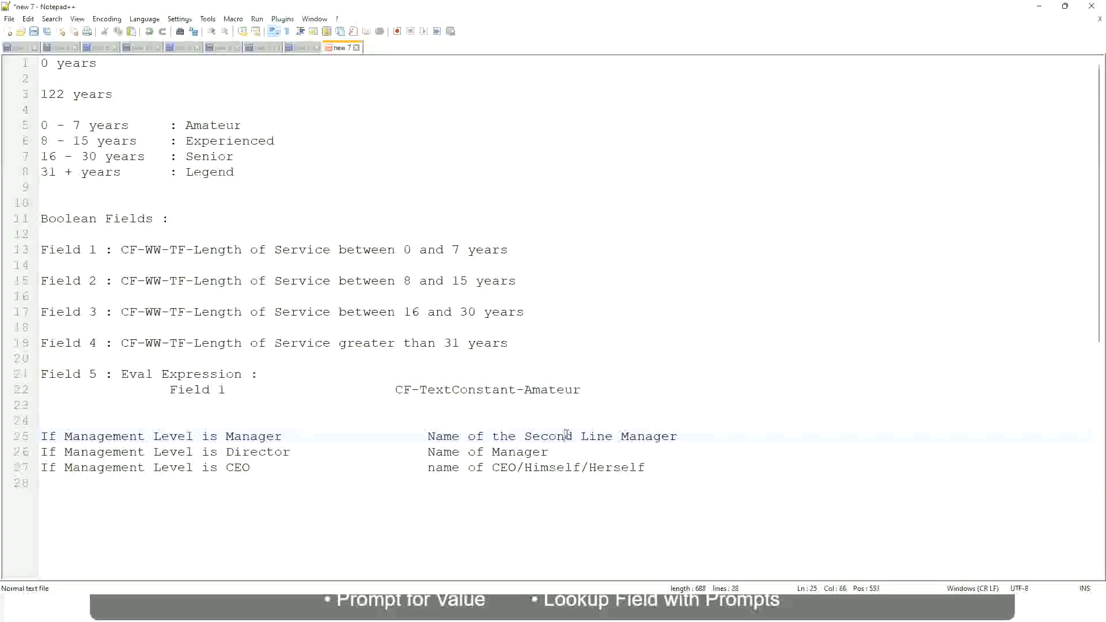
drag(607, 436, 613, 436)
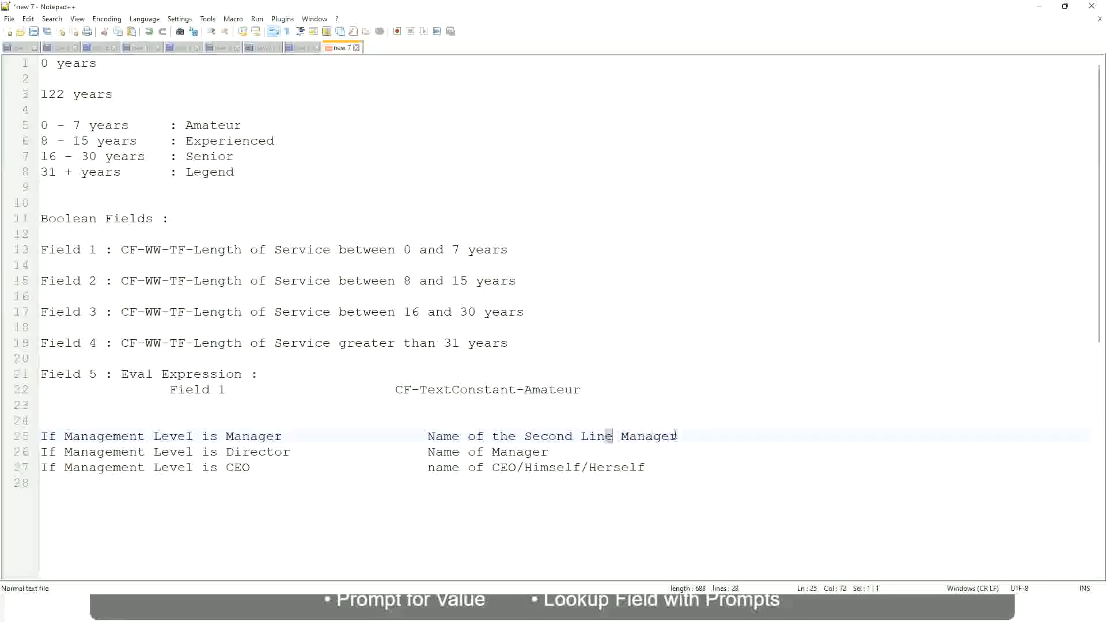
click(695, 434)
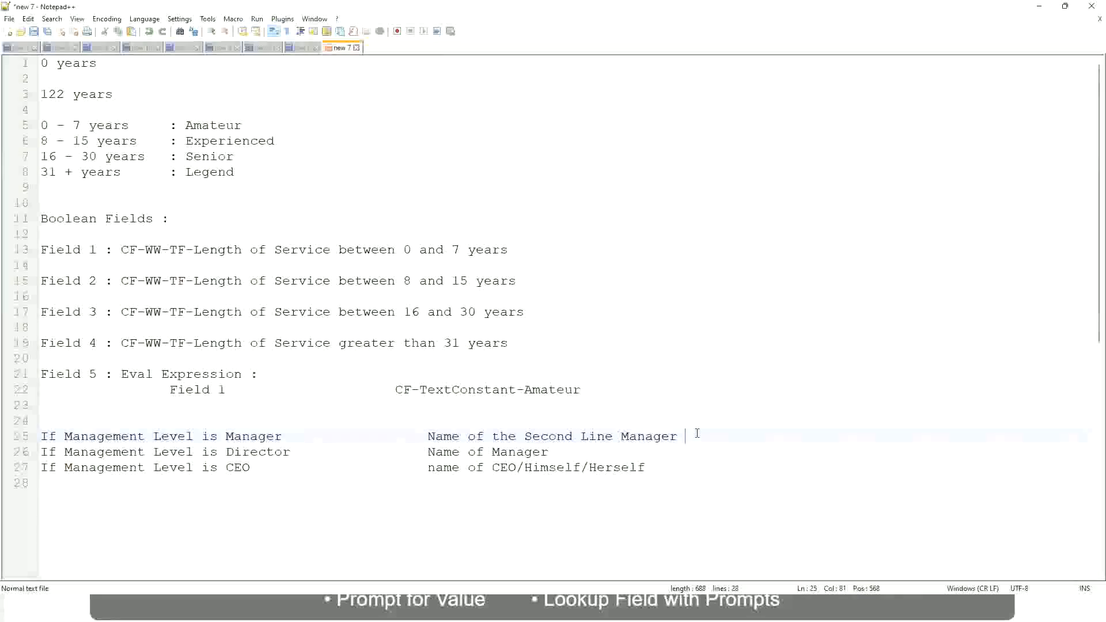
click(654, 434)
Compare the fixed experience band labels on lines 5 to 8 with the name-based outcomes on lines 25 to 27
double_click(212, 126)
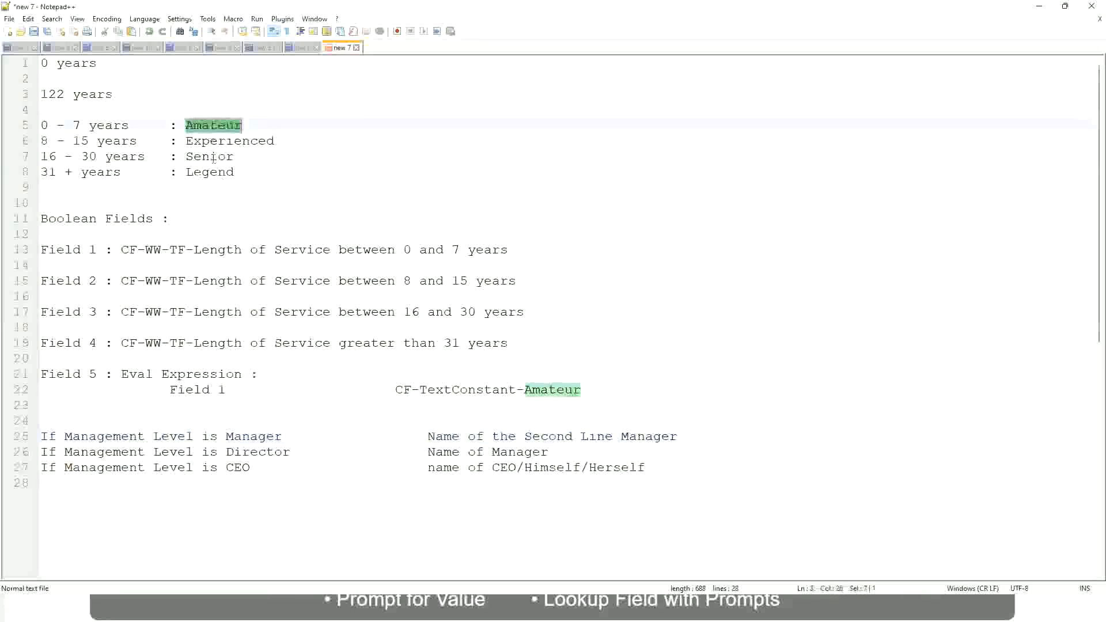
double_click(221, 142)
double_click(212, 157)
click(209, 172)
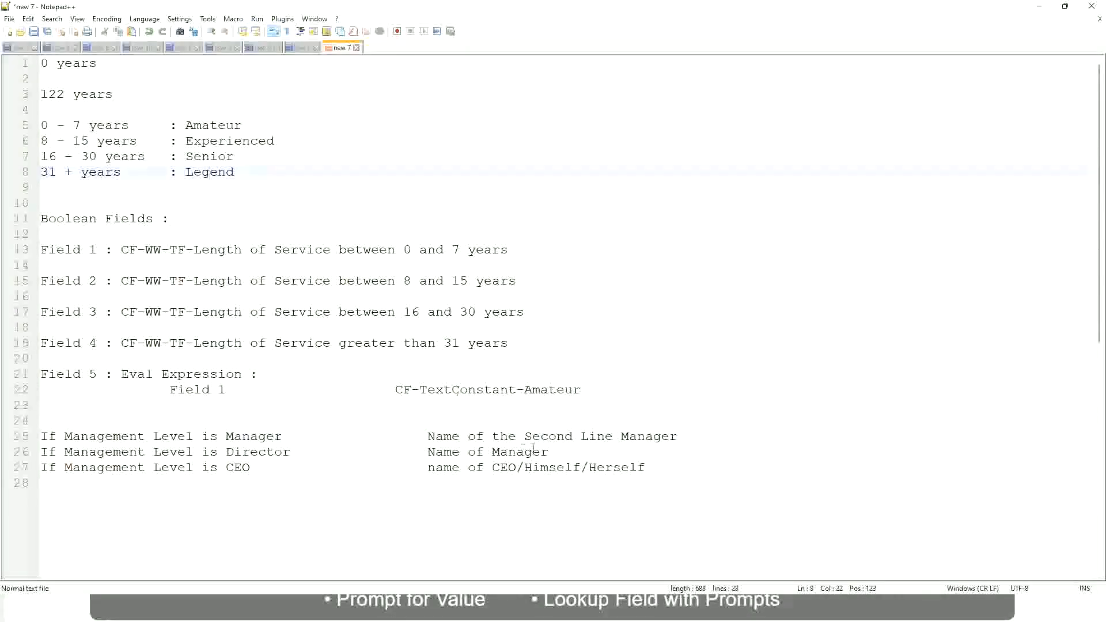
click(566, 467)
click(531, 436)
click(301, 460)
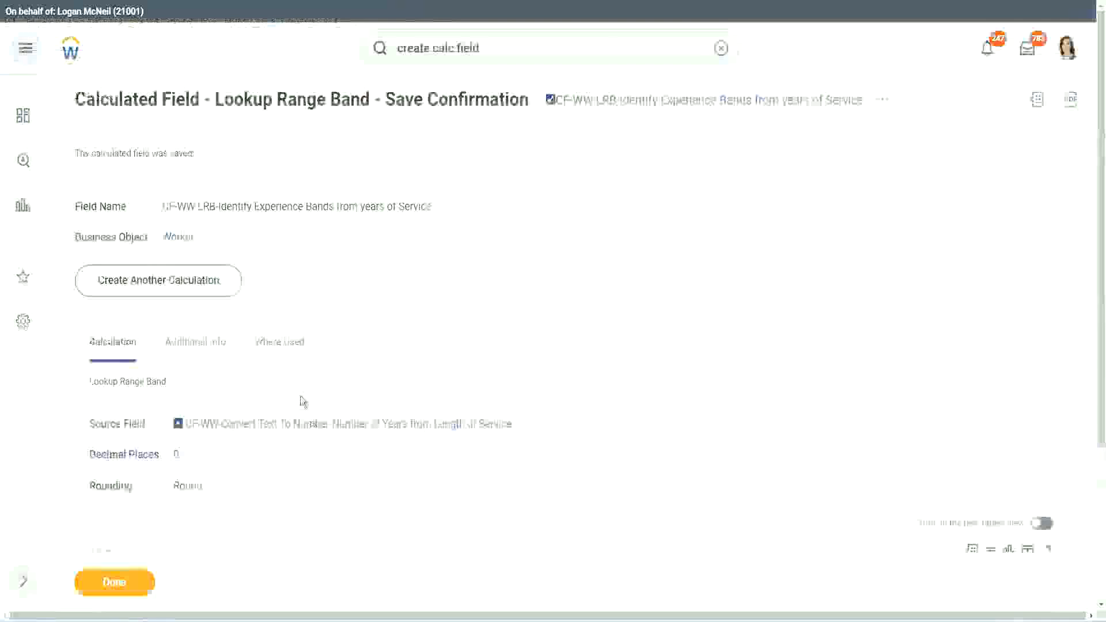
Switch to Workday, check the saved Lookup Range Band calculated field, copy its name and finish the confirmation page
scroll(421, 176, down, 4)
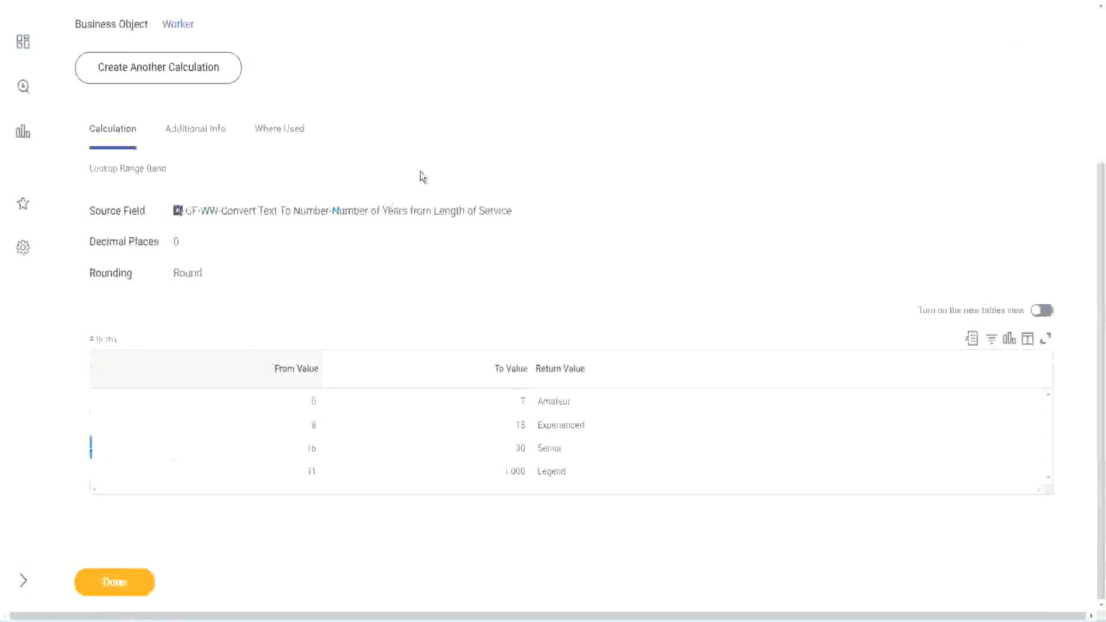
scroll(430, 224, up, 4)
right_click(652, 114)
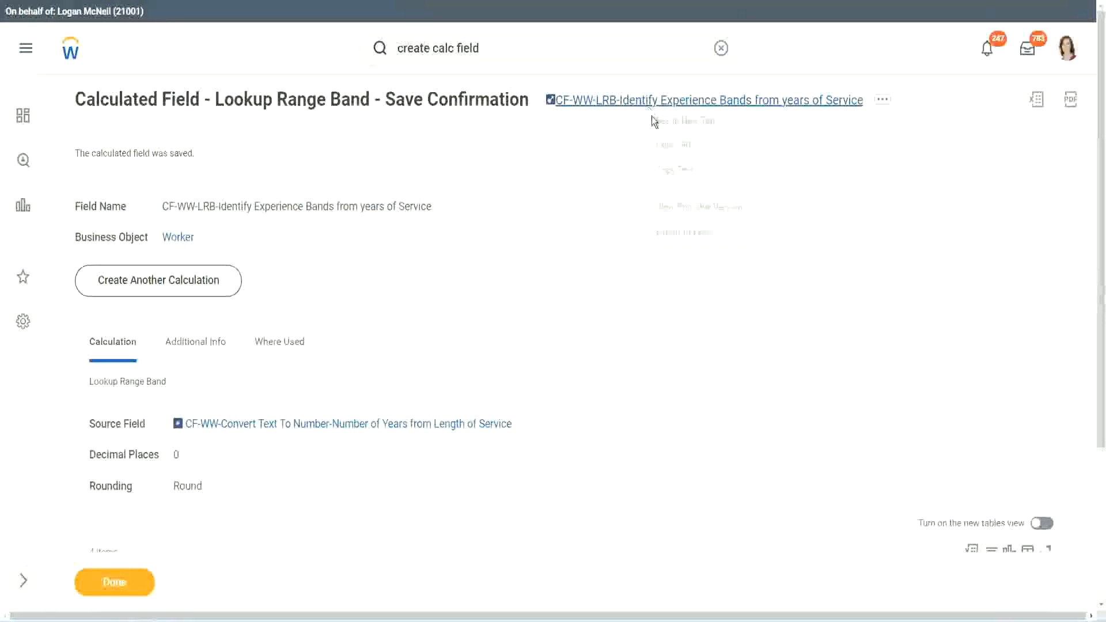
click(668, 170)
click(107, 593)
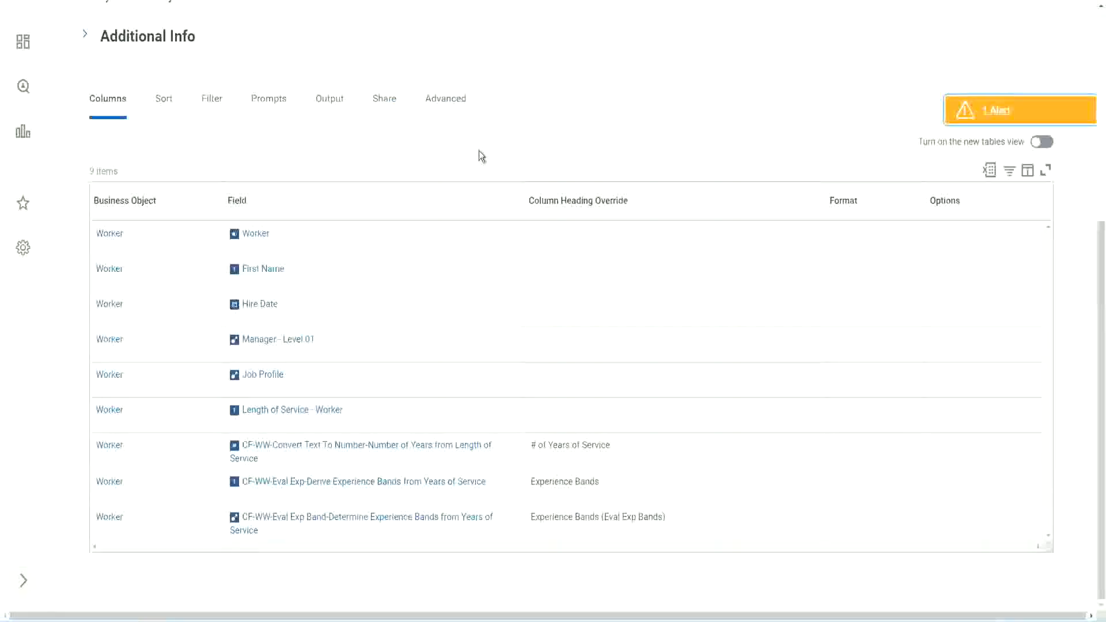
Open the WW Employee Details custom report for editing
scroll(479, 155, up, 6)
click(381, 126)
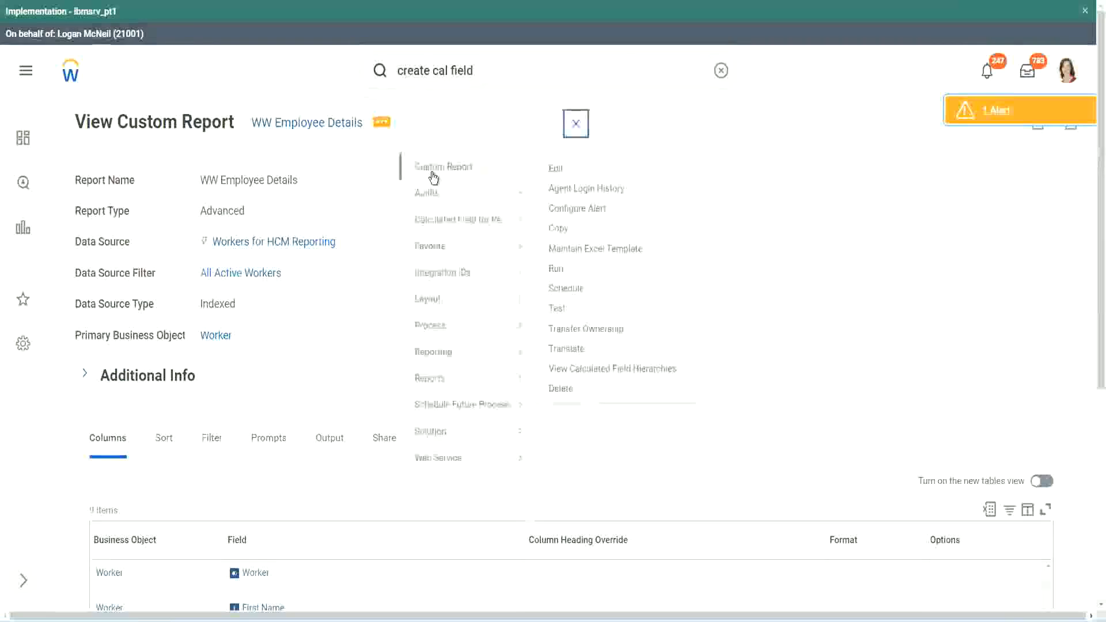
click(565, 169)
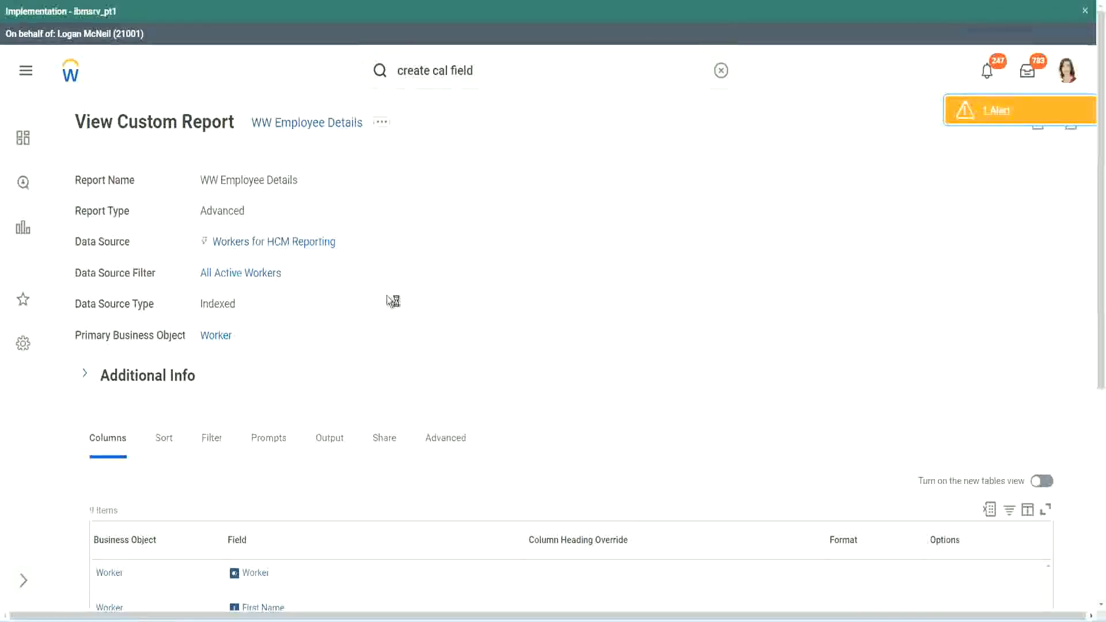
Add a last Worker column to the report using the field CF-WW-LRB-Identify Experience Bands from years of Service
scroll(421, 299, down, 6)
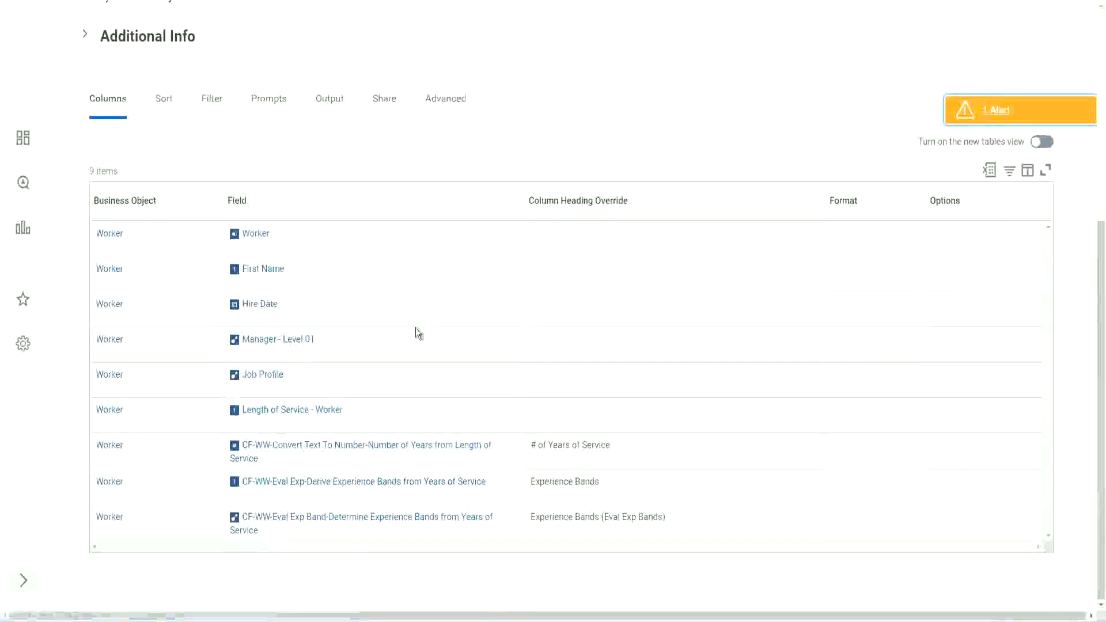
scroll(415, 321, down, 6)
scroll(212, 395, down, 3)
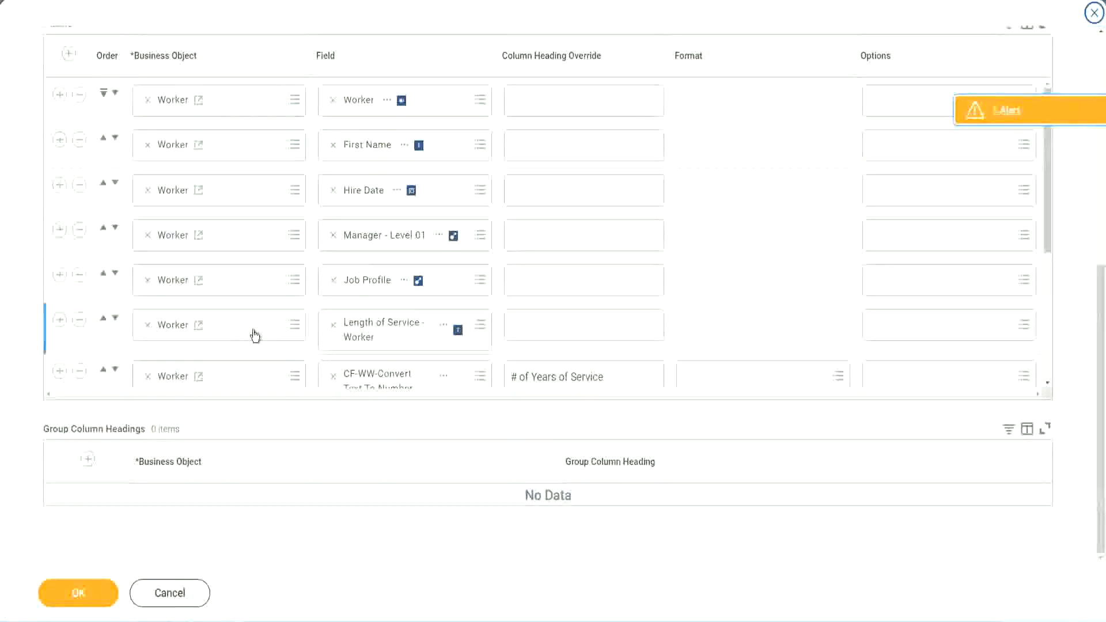
scroll(173, 348, down, 5)
click(59, 309)
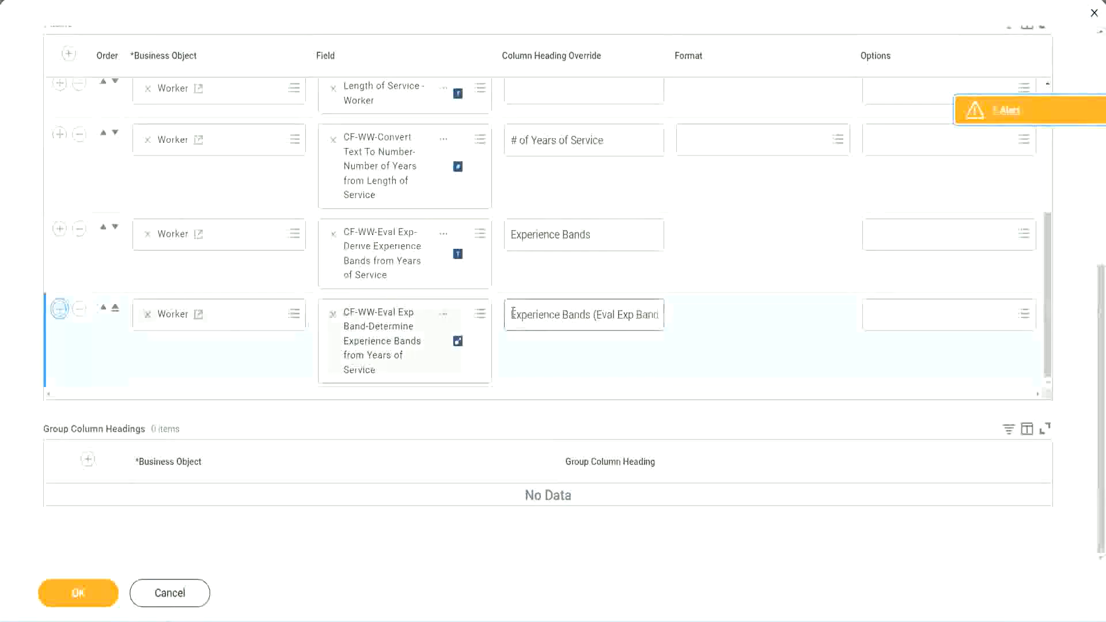
click(376, 366)
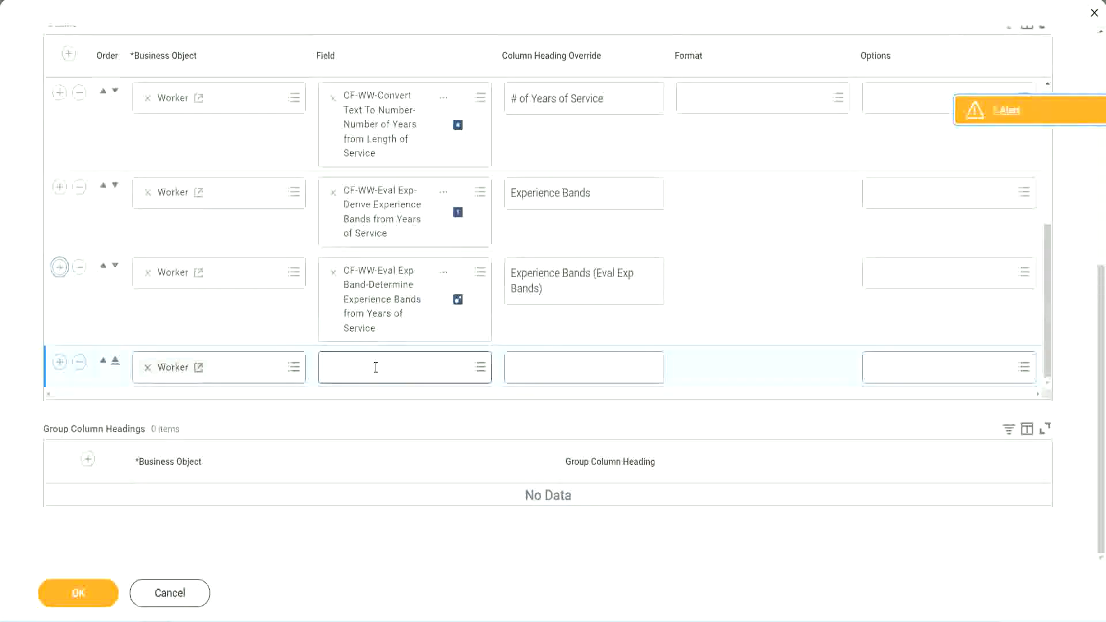
key(ctrl+v)
key(Return)
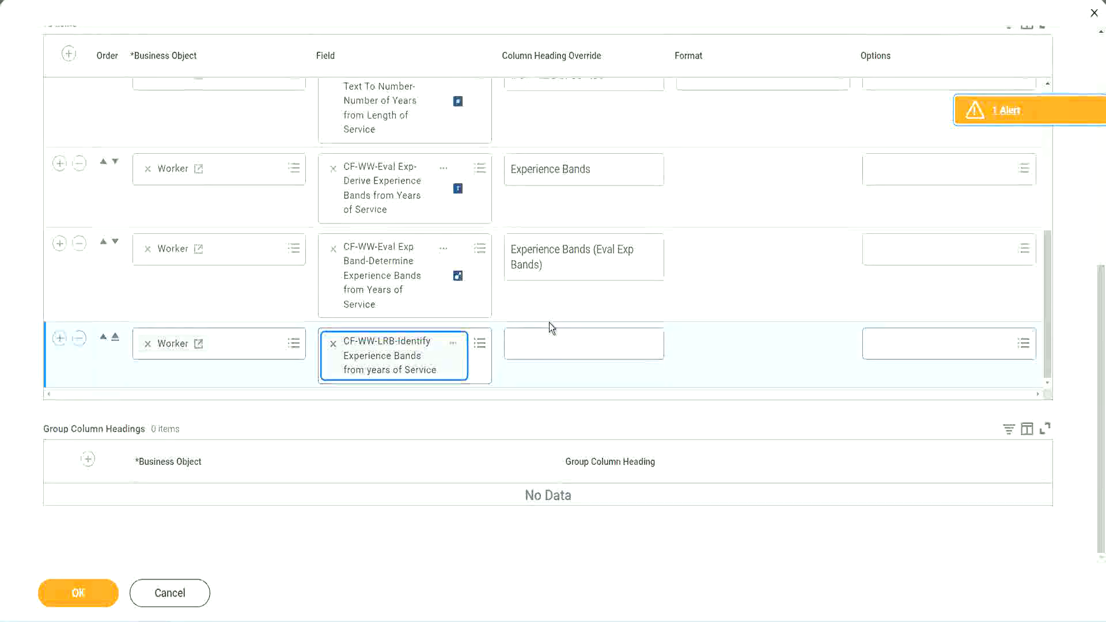
Set the new column's heading override to "Experience Bands (LRB)"
click(552, 337)
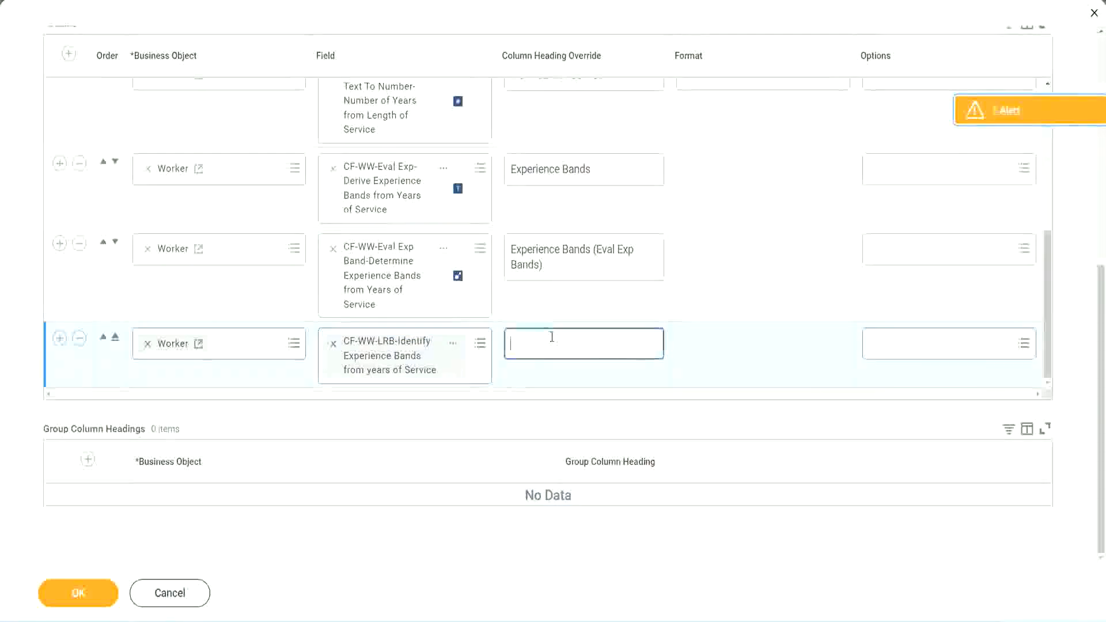
text(Ex)
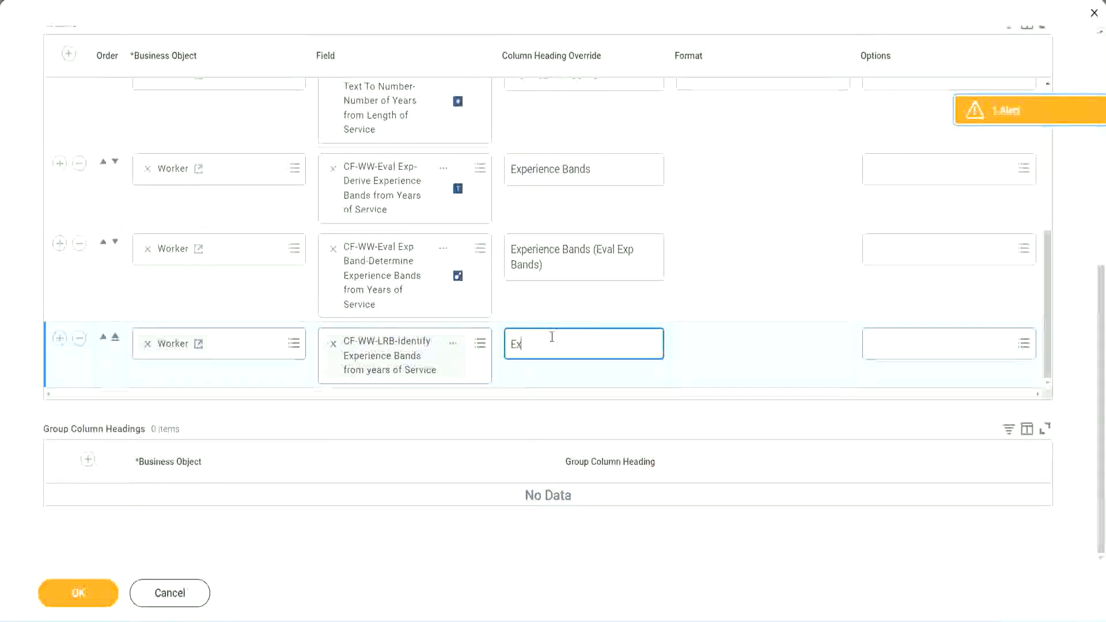
text(pernence)
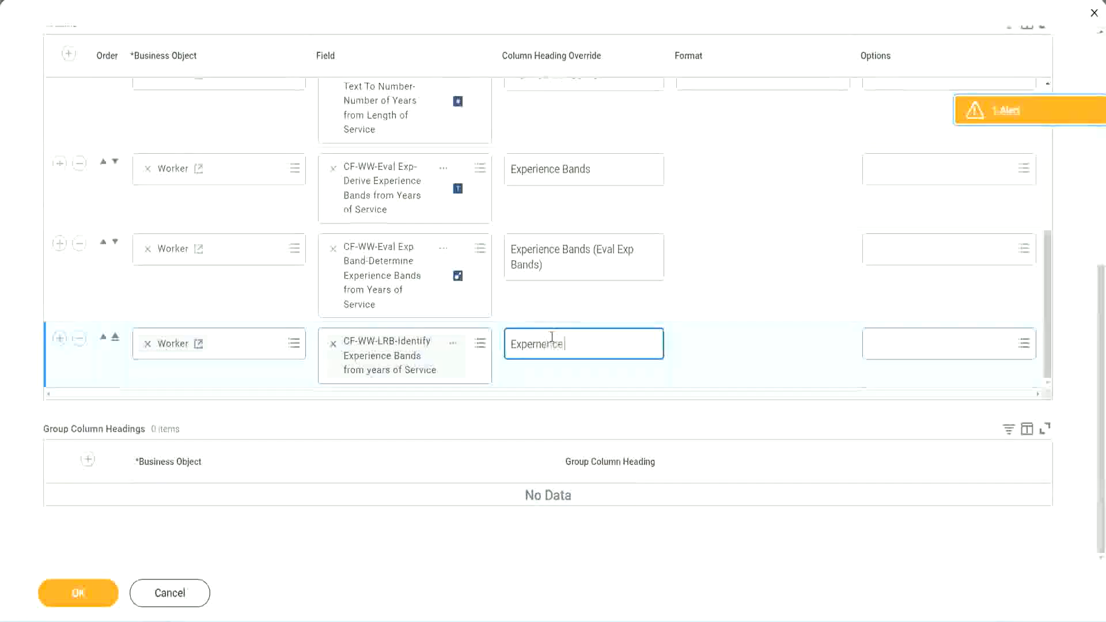
key(BackSpace)
key(BackSpace)
key(BackSpace)
key(BackSpace)
key(BackSpace)
text(ience Bands)
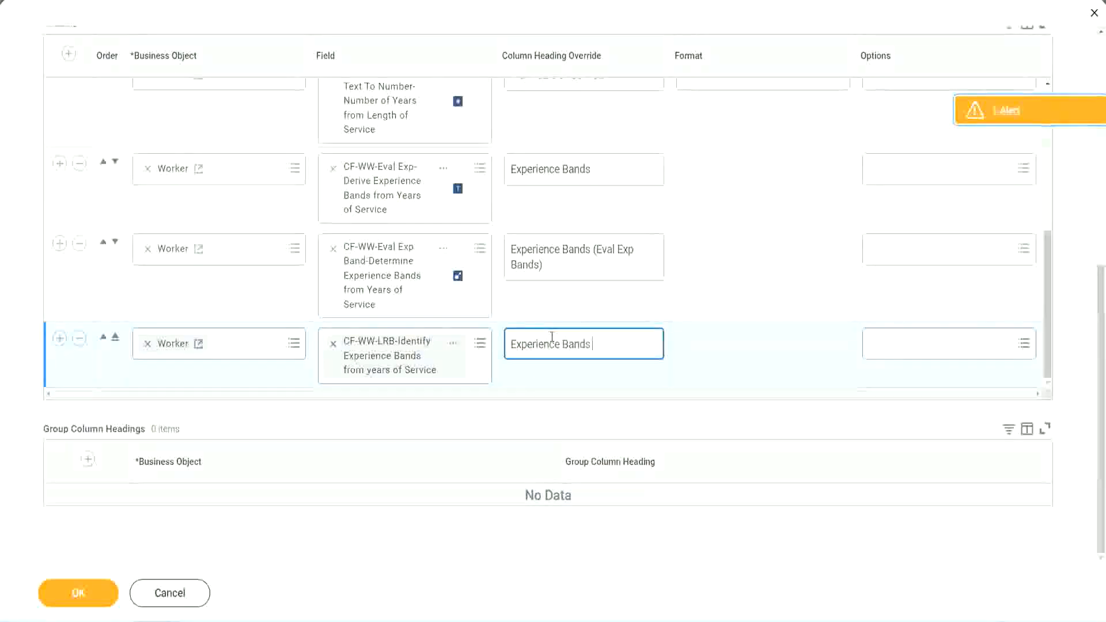
text( (LRB))
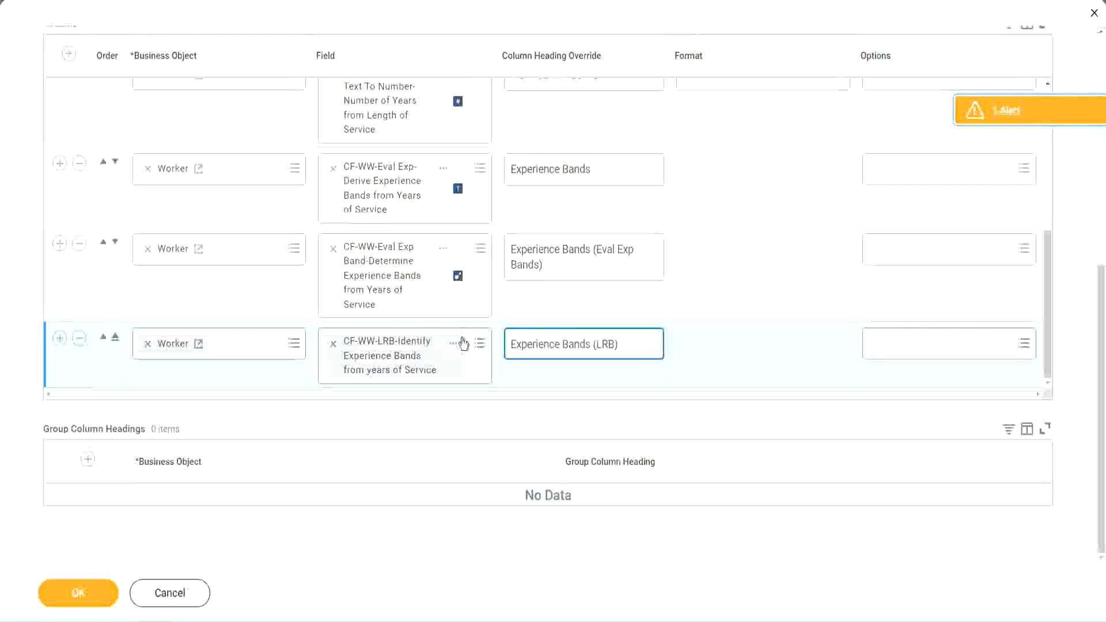
Save the report changes and run WW Employee Details with the worker type prompts left blank
click(98, 605)
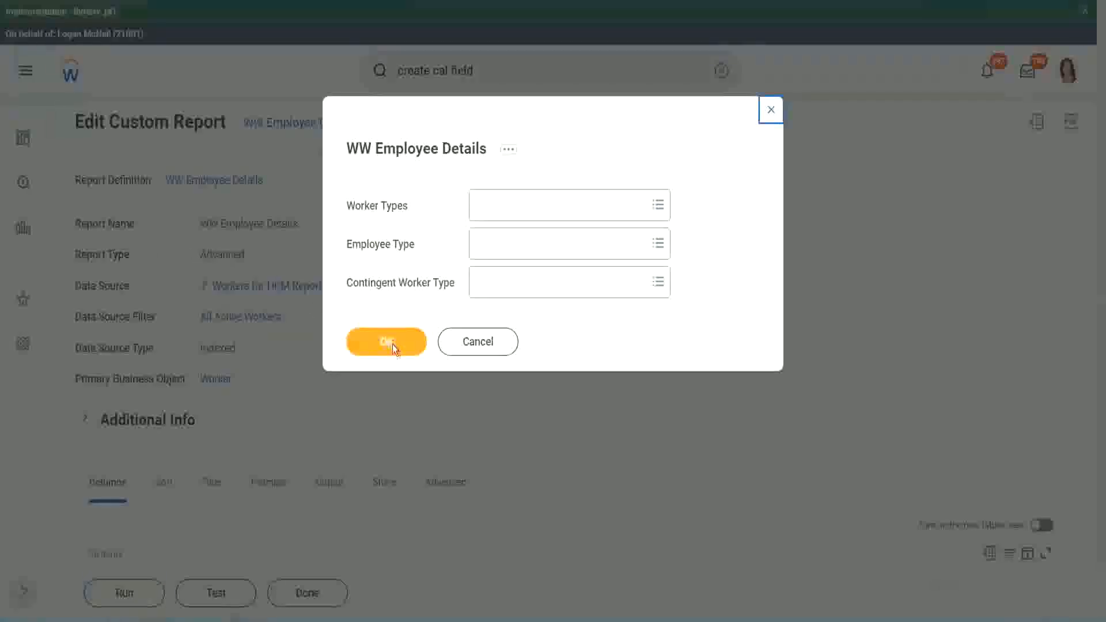
click(392, 345)
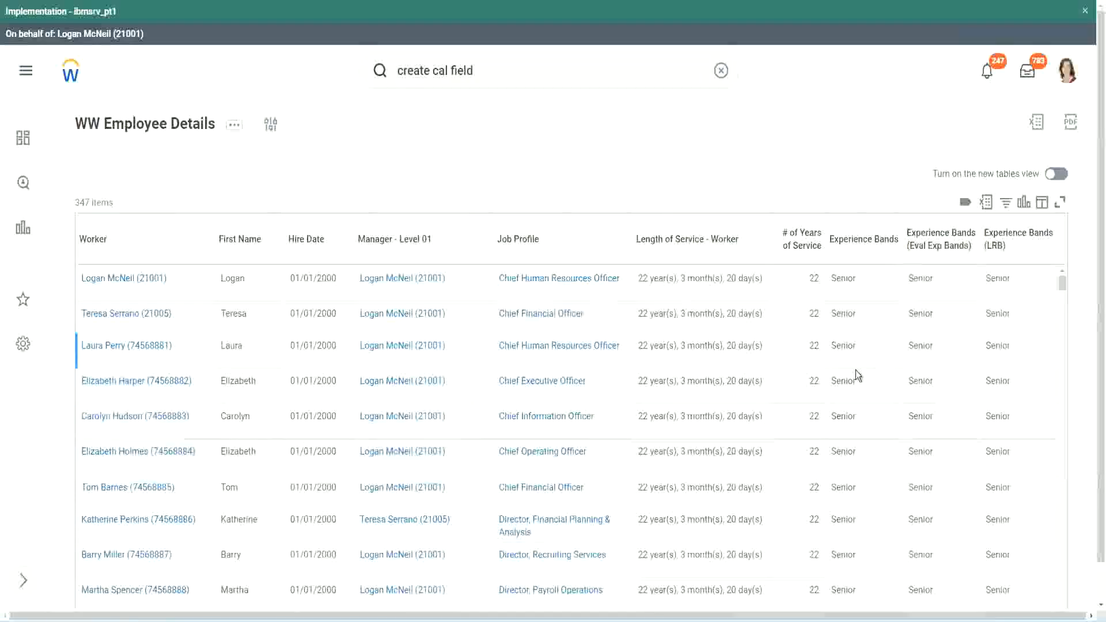
Compare the three Experience Bands columns across the workers in the report output
double_click(847, 279)
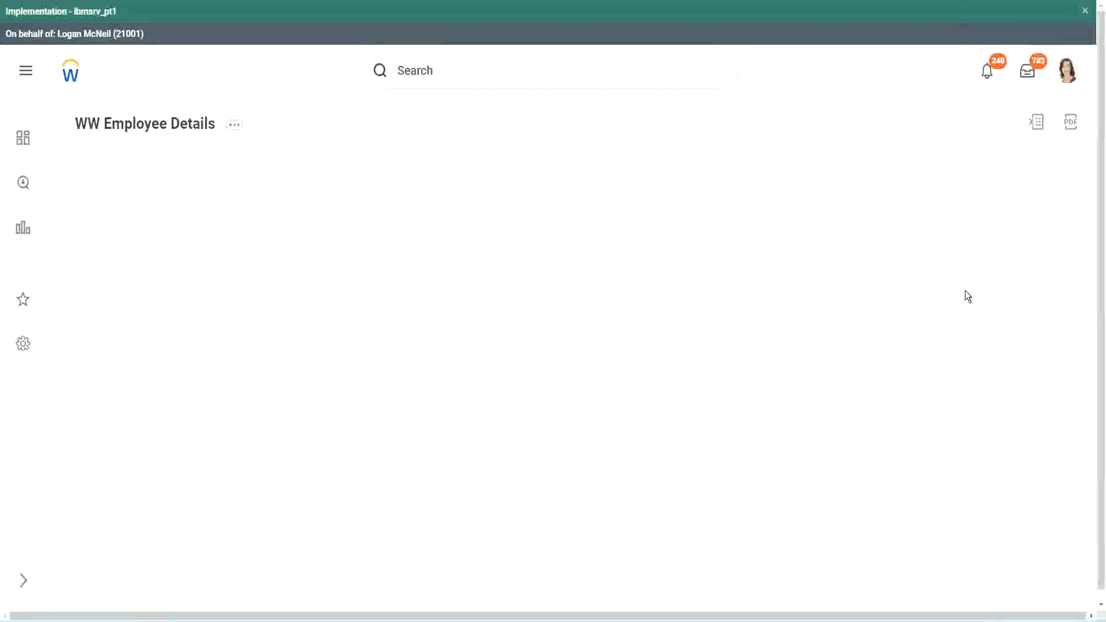
scroll(961, 323, down, 10)
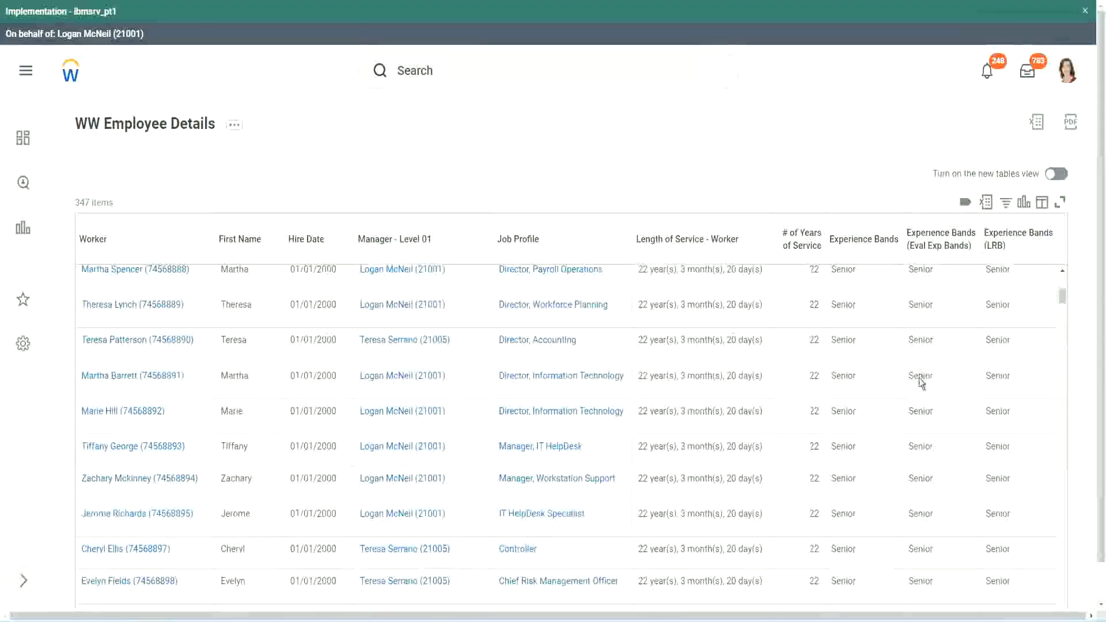
scroll(915, 392, down, 5)
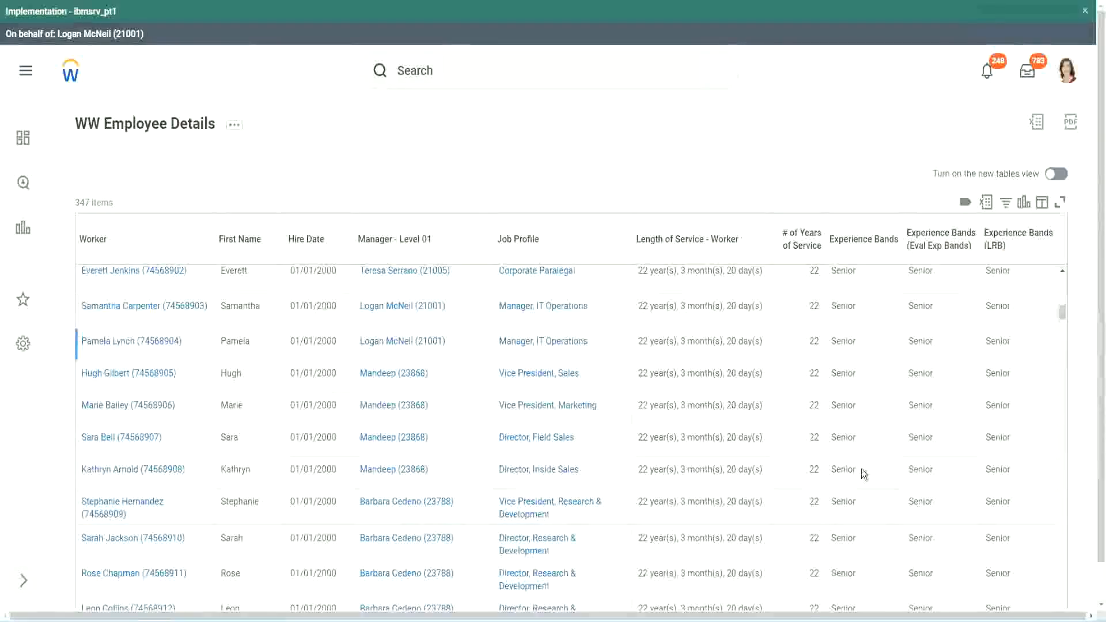
scroll(862, 513, down, 3)
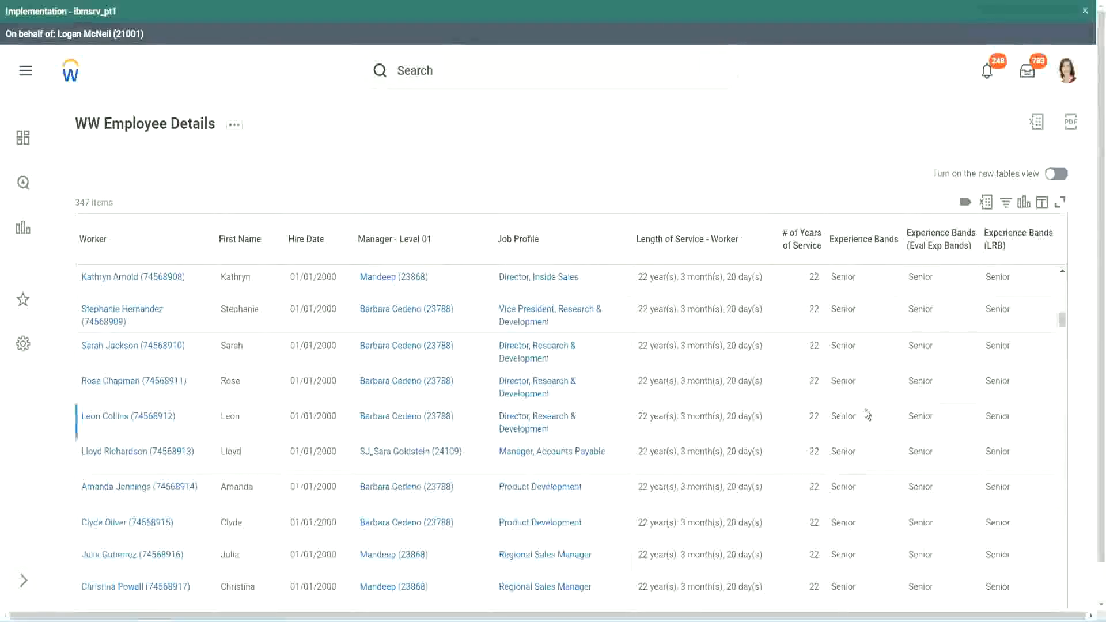
scroll(866, 410, down, 1)
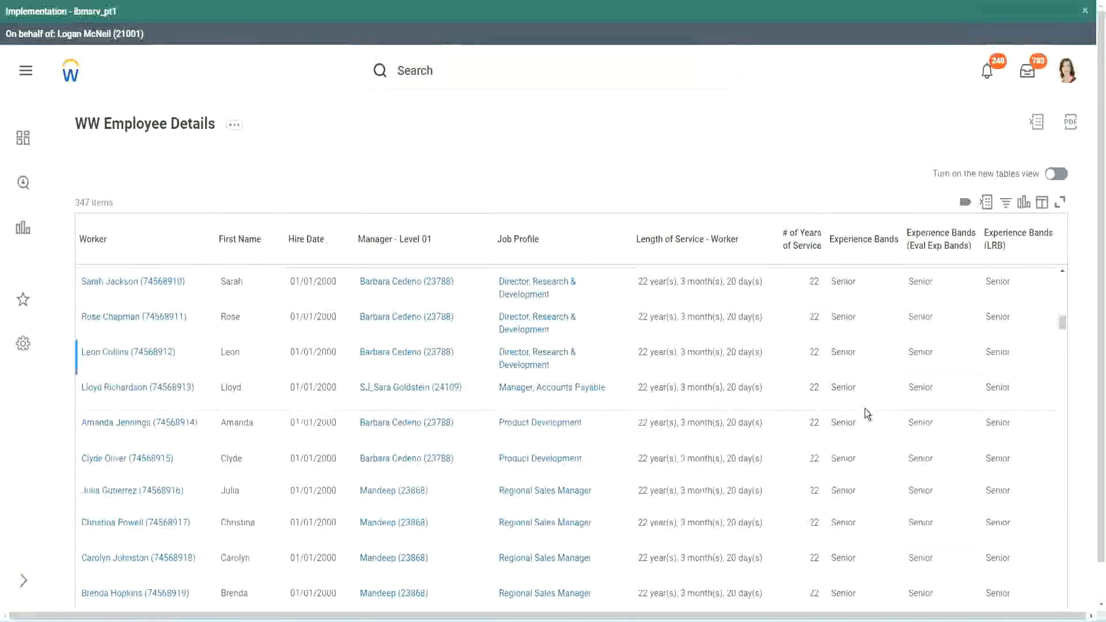